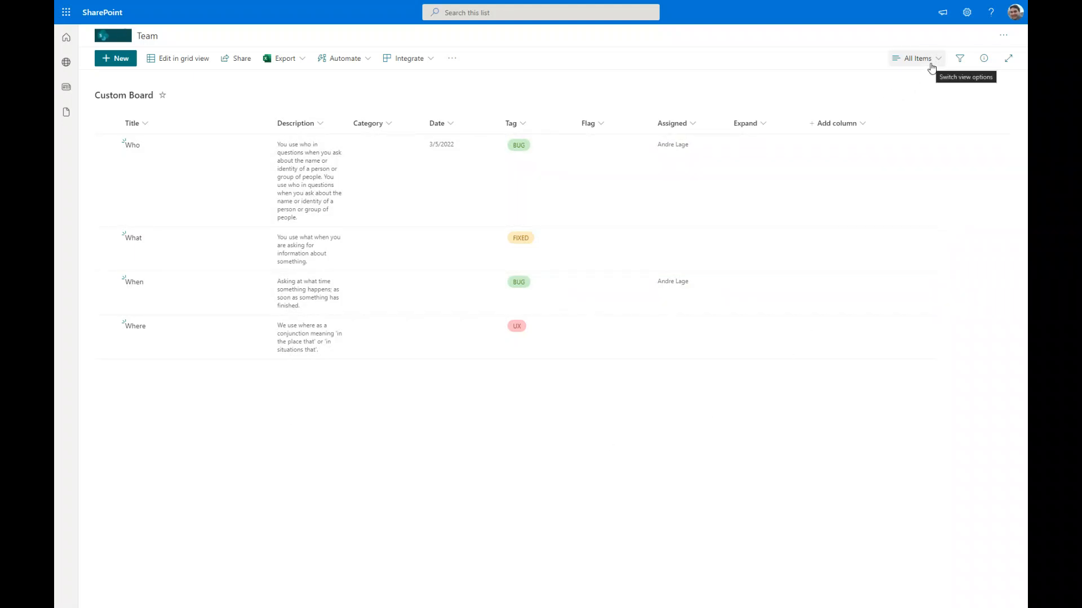
# Create a public view named "Custom Board", shown as a Board and organized by the Category column
pyautogui.click(931, 64)
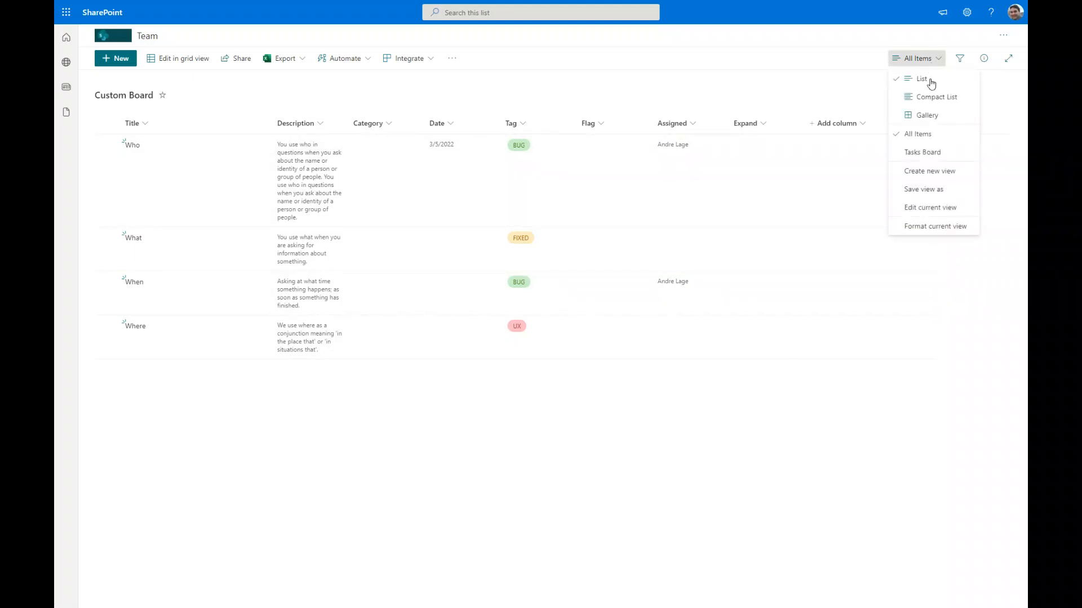
pyautogui.click(924, 171)
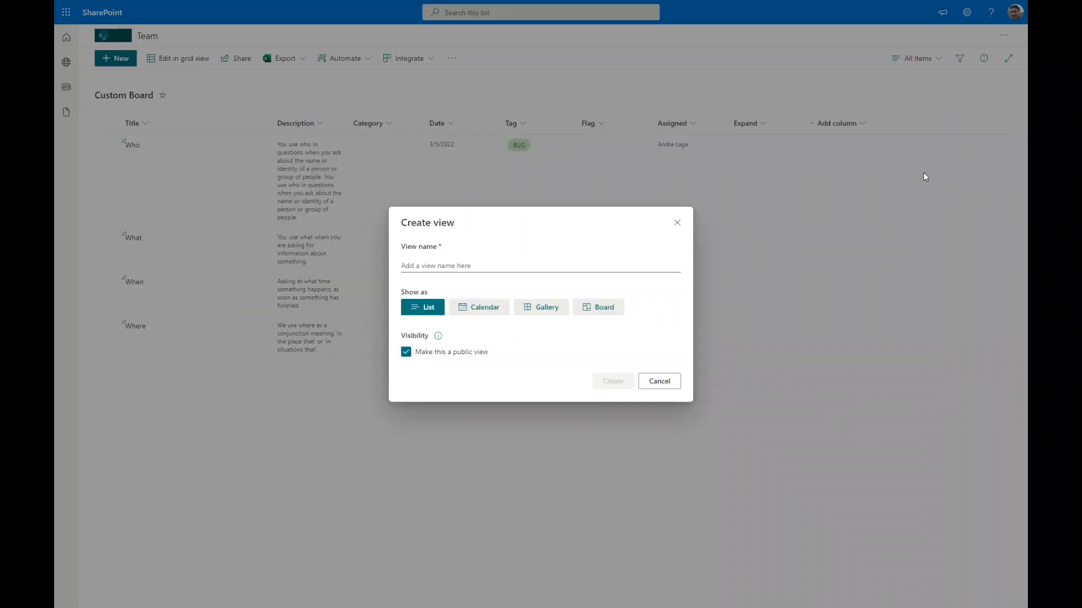
pyautogui.click(522, 264)
pyautogui.write('Cus')
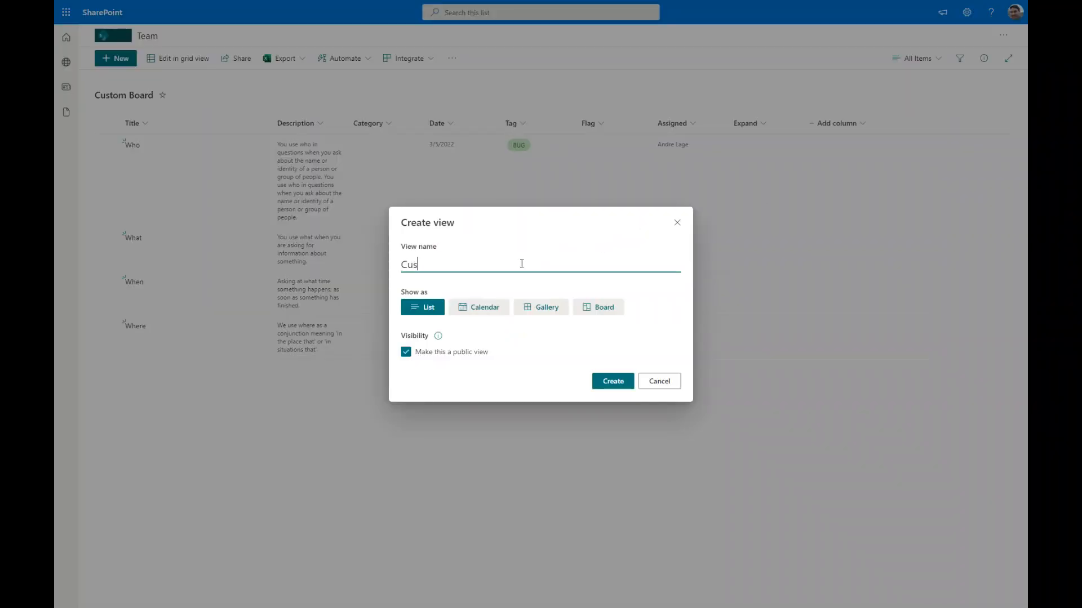
pyautogui.write('tom Board')
pyautogui.click(591, 310)
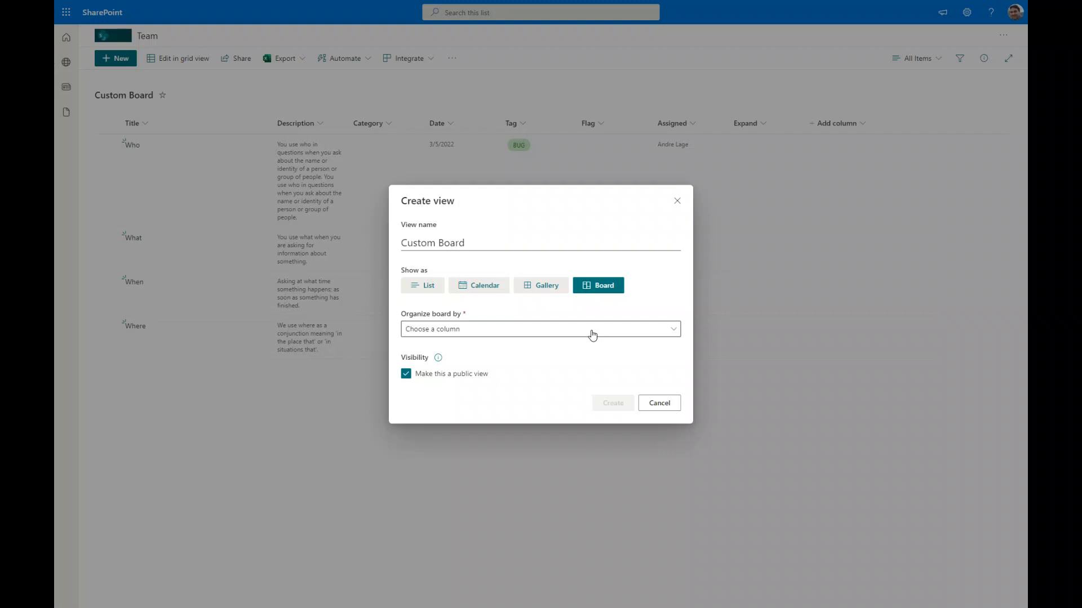
pyautogui.click(592, 333)
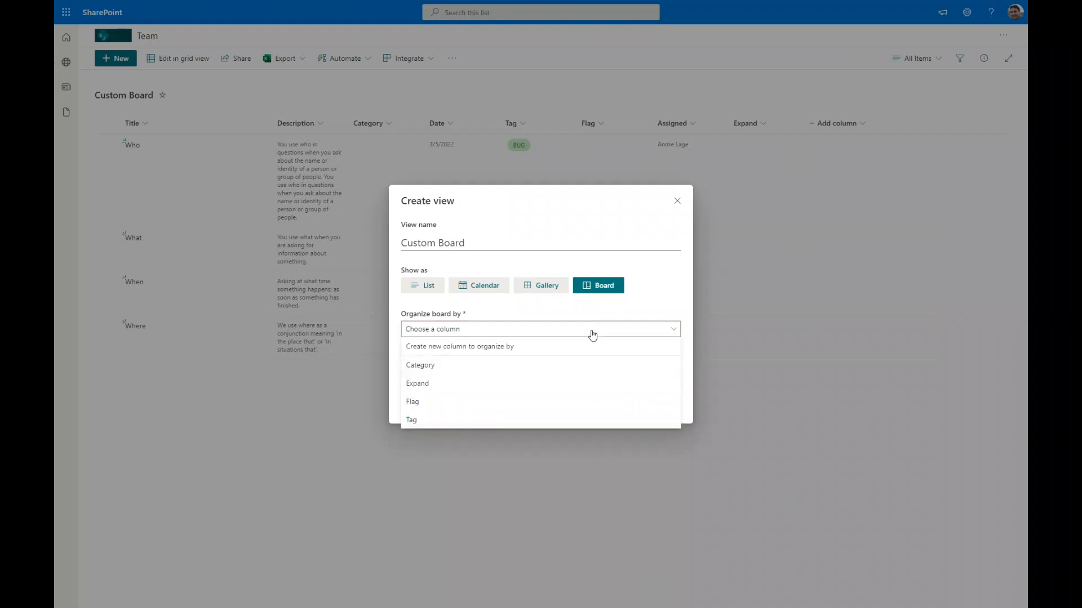
pyautogui.click(484, 370)
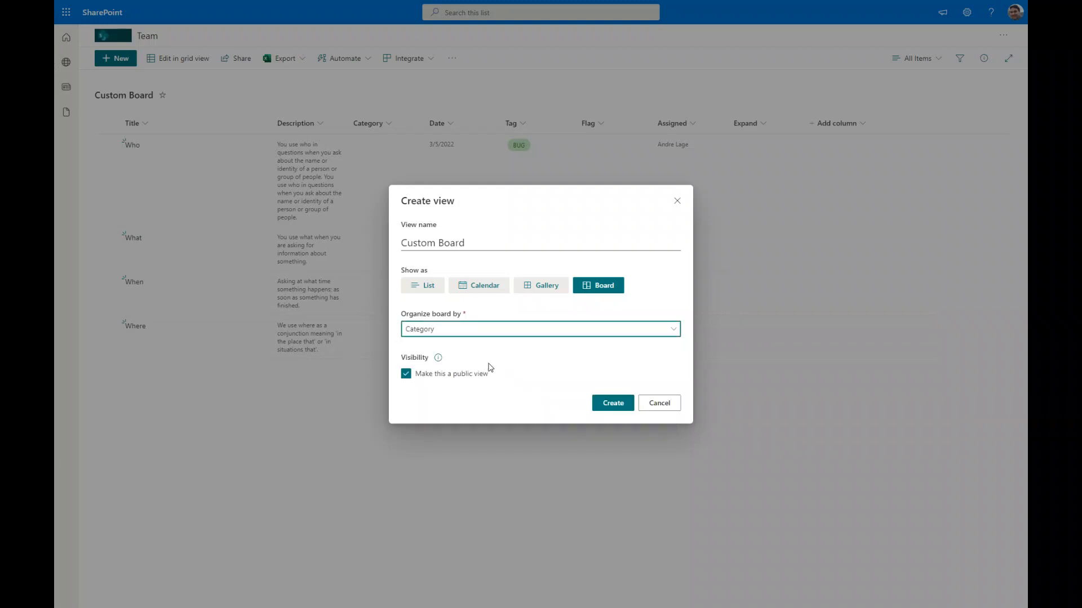
pyautogui.click(613, 403)
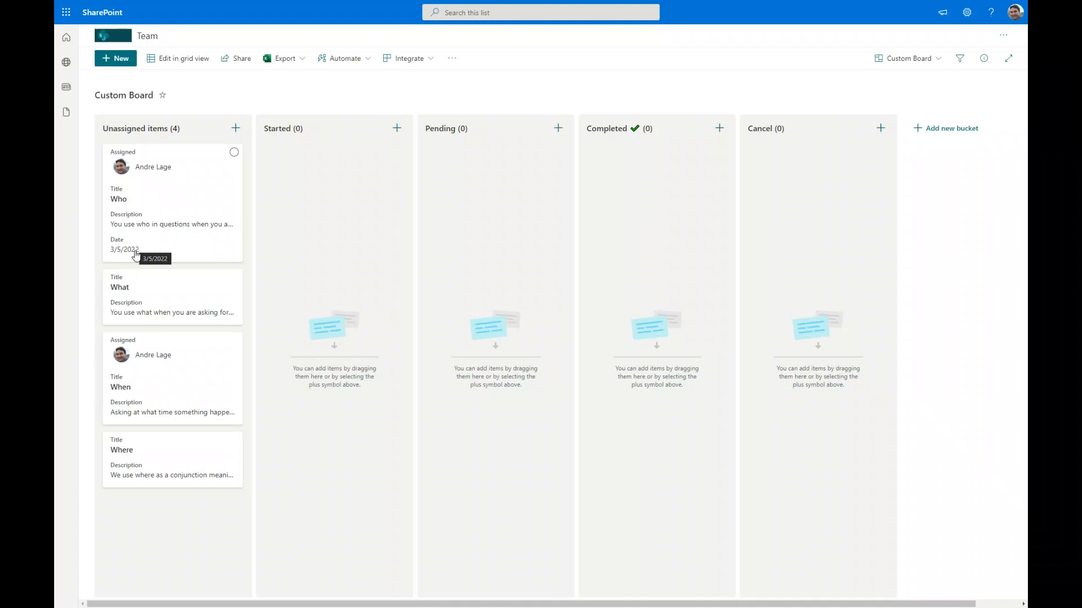
# Customize the board's card to show Title first, Description second and Assigned third, exclude Category, and save the card design
pyautogui.click(939, 60)
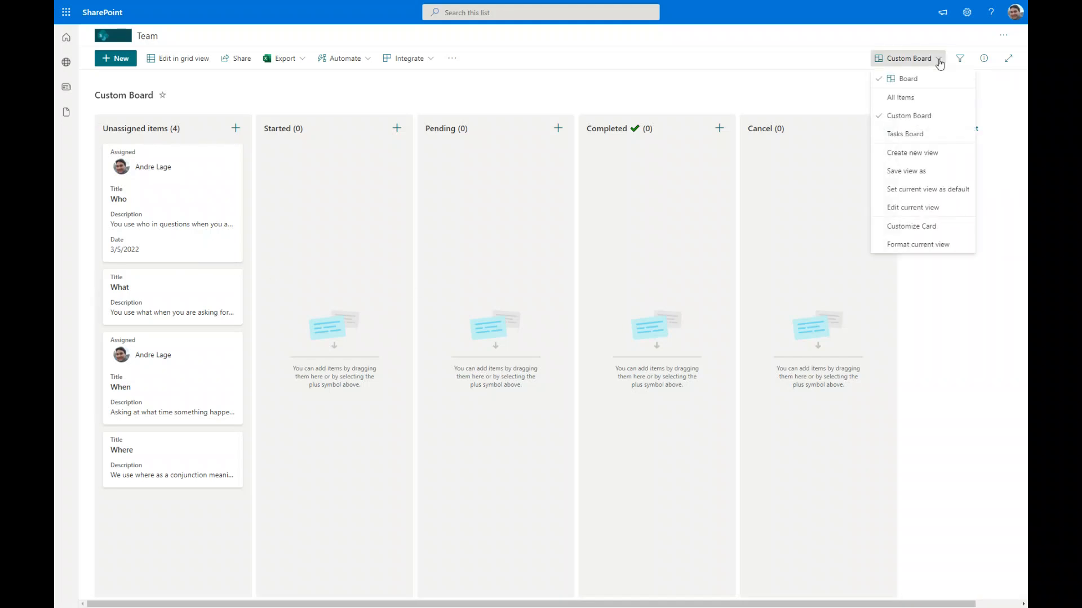
pyautogui.click(918, 231)
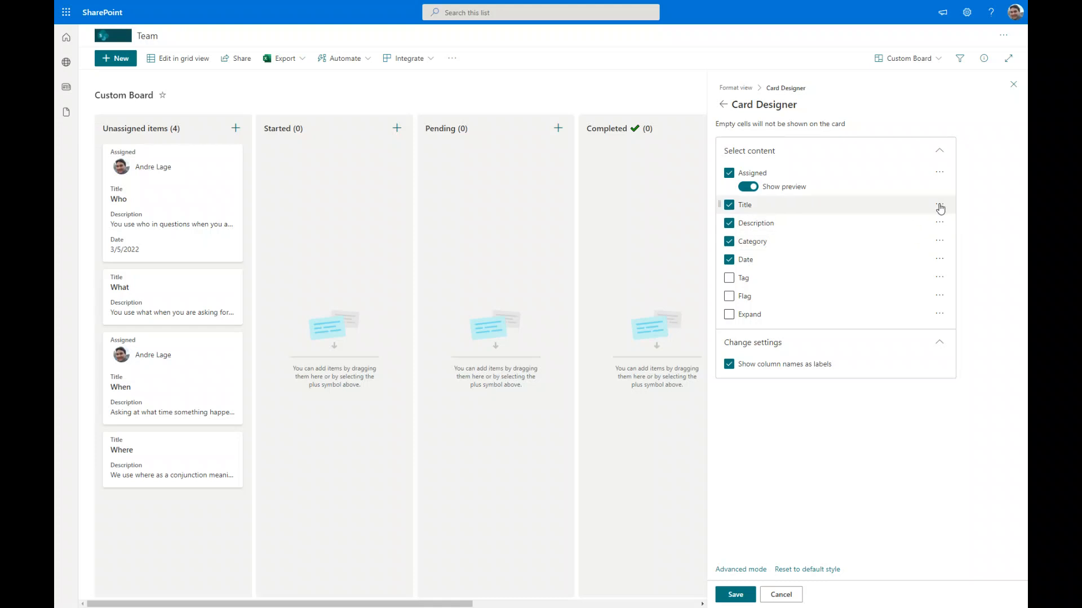
pyautogui.moveTo(940, 208); pyautogui.dragTo(939, 173)
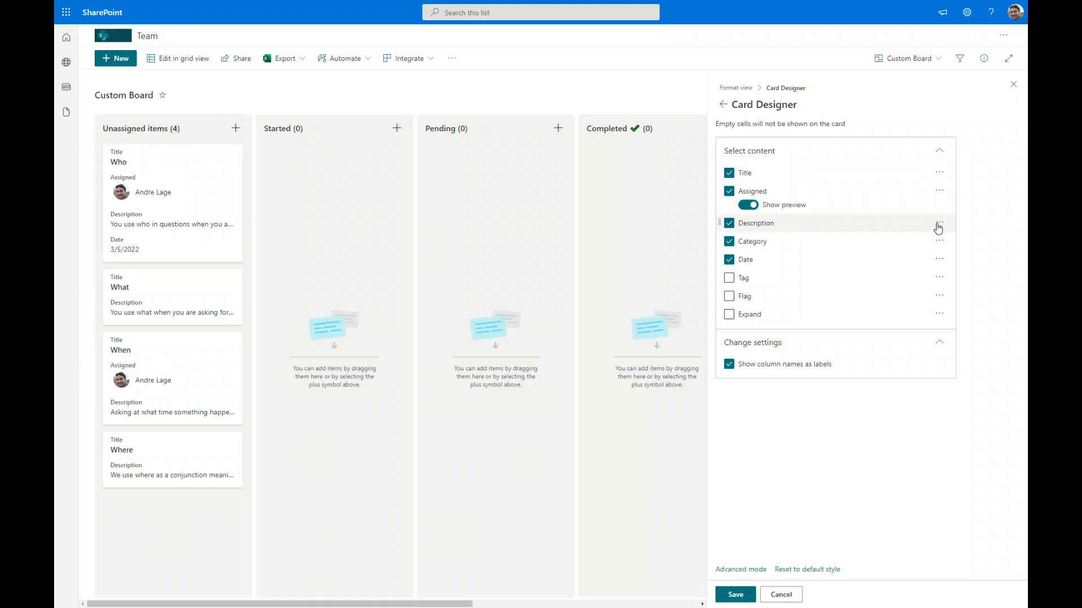
pyautogui.moveTo(941, 221); pyautogui.dragTo(941, 196)
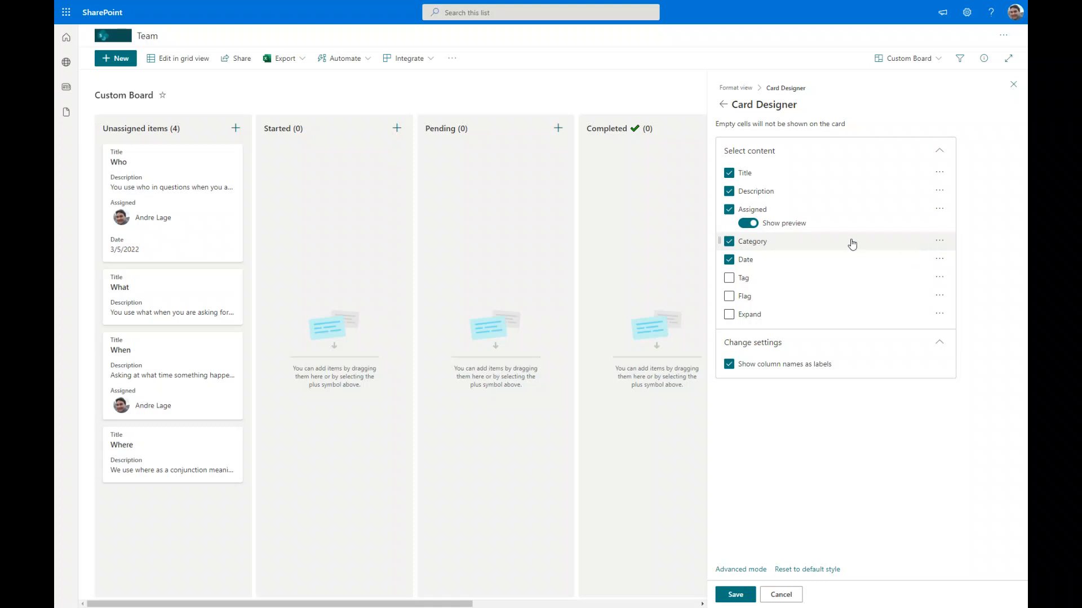
pyautogui.click(729, 242)
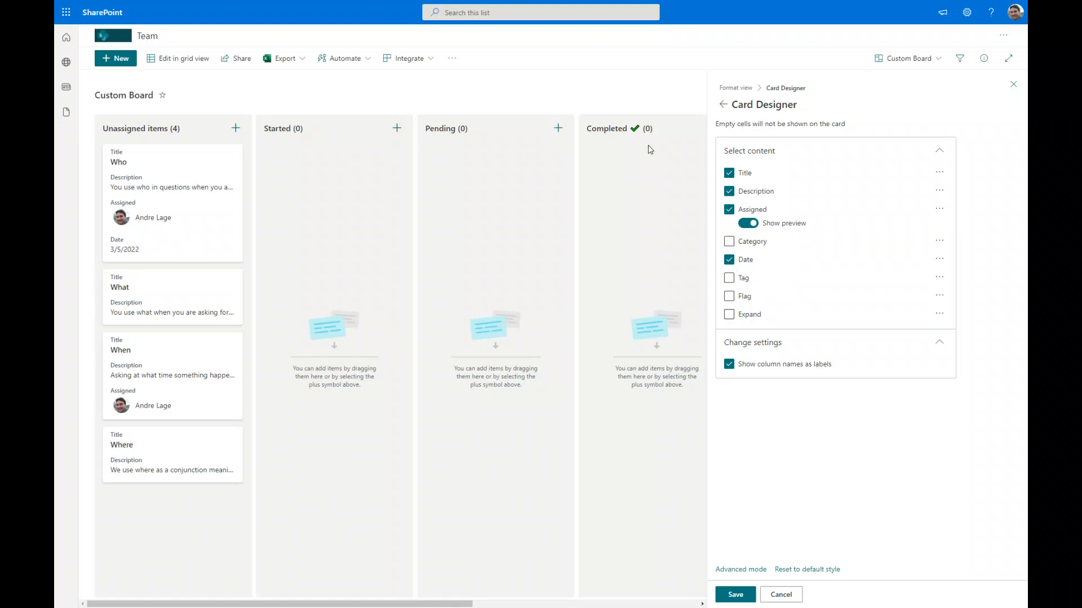
pyautogui.click(729, 365)
pyautogui.click(728, 365)
pyautogui.click(736, 596)
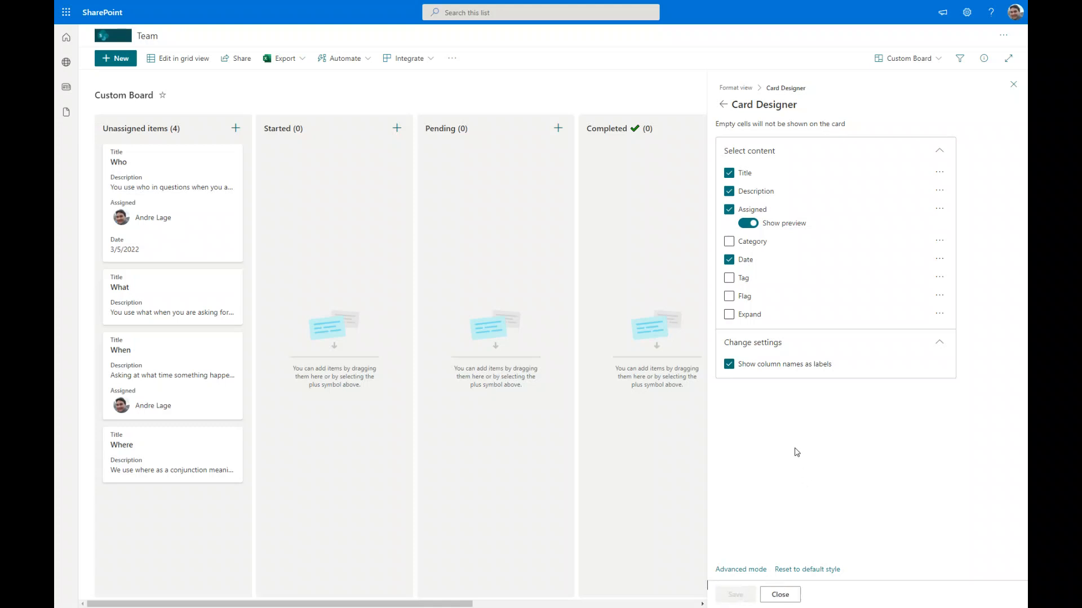
pyautogui.click(1013, 85)
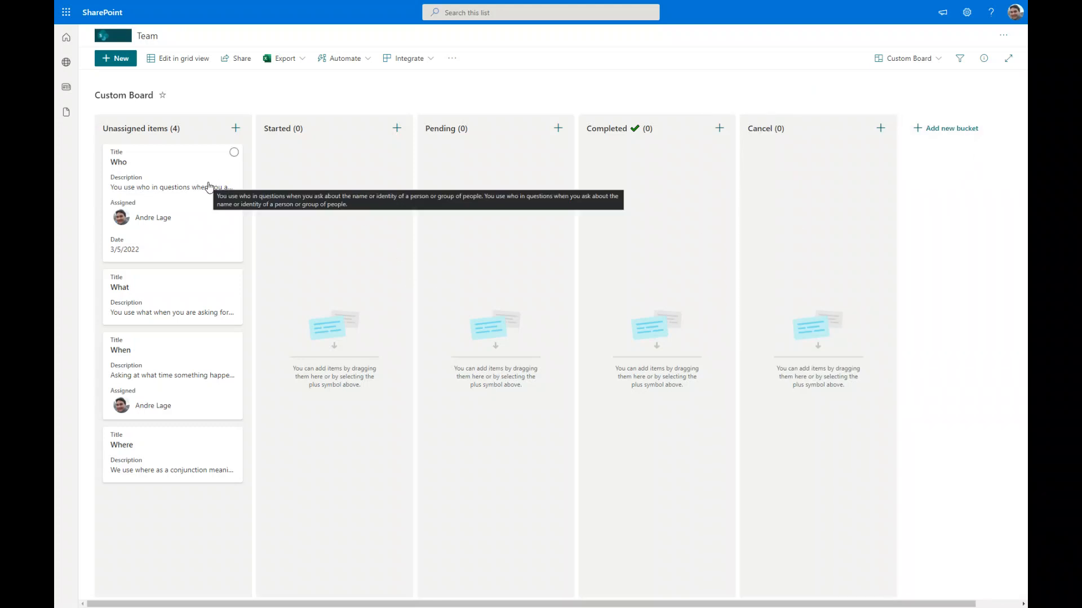
# Move the Who card to Started, the What card to Pending and the When card to Completed
pyautogui.moveTo(133, 169); pyautogui.dragTo(290, 164)
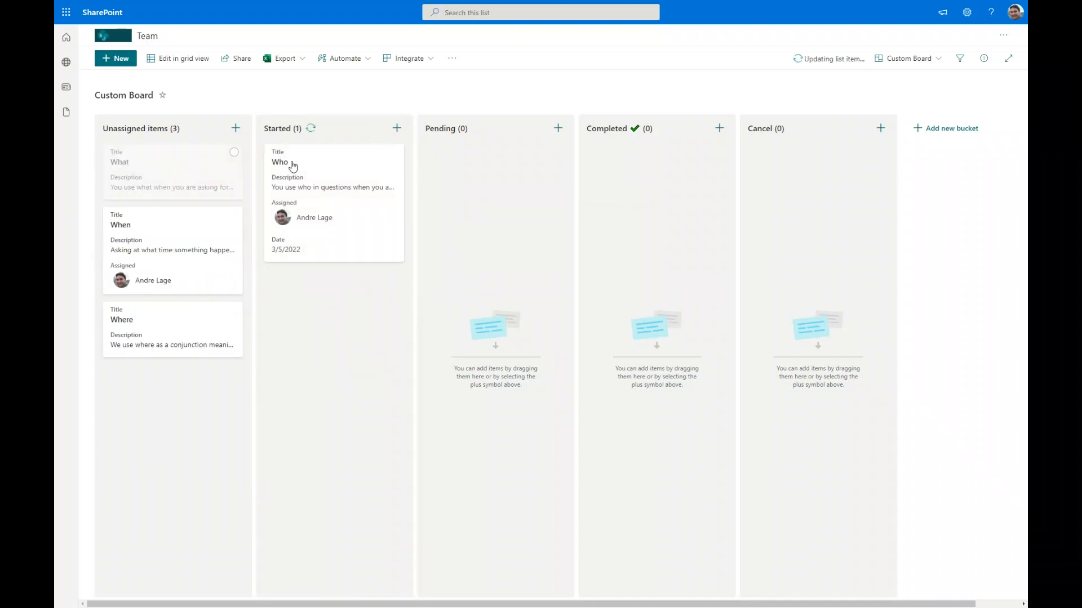
pyautogui.moveTo(141, 173); pyautogui.dragTo(607, 192)
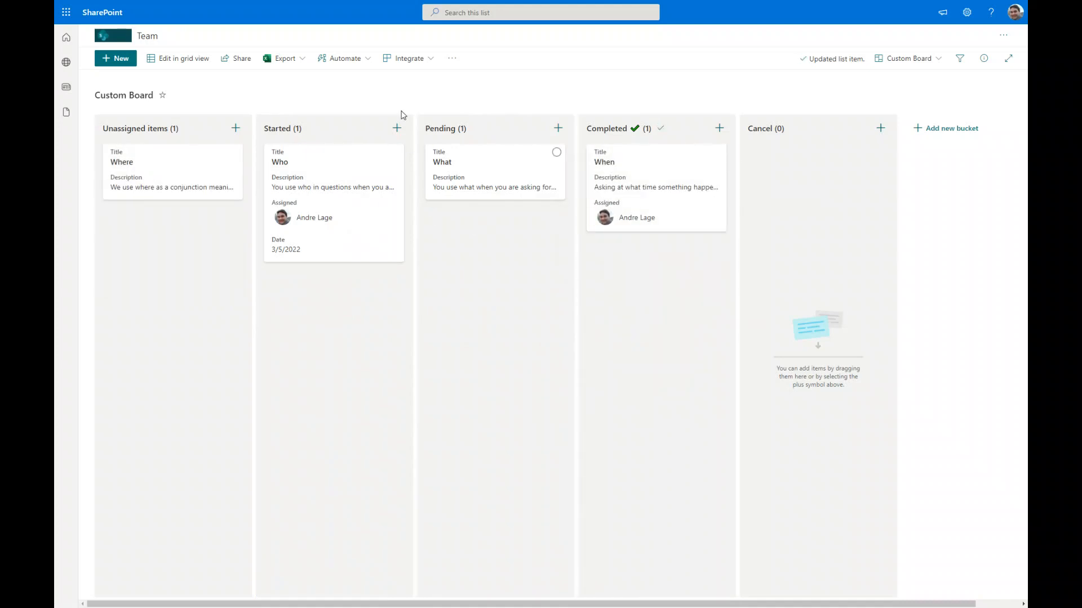
pyautogui.click(369, 59)
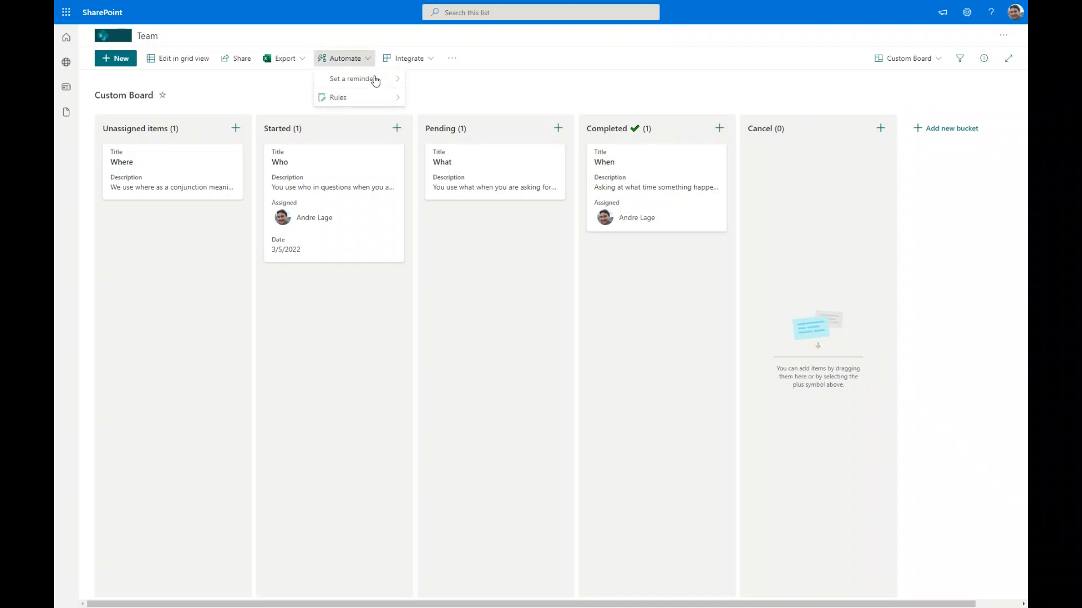
pyautogui.moveTo(393, 81)
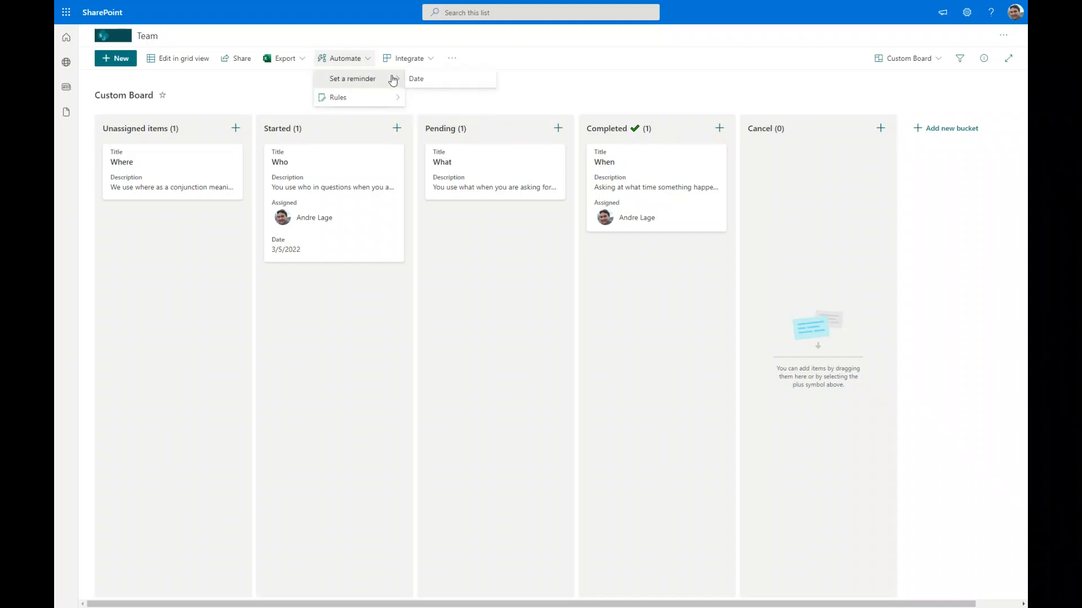
pyautogui.click(517, 324)
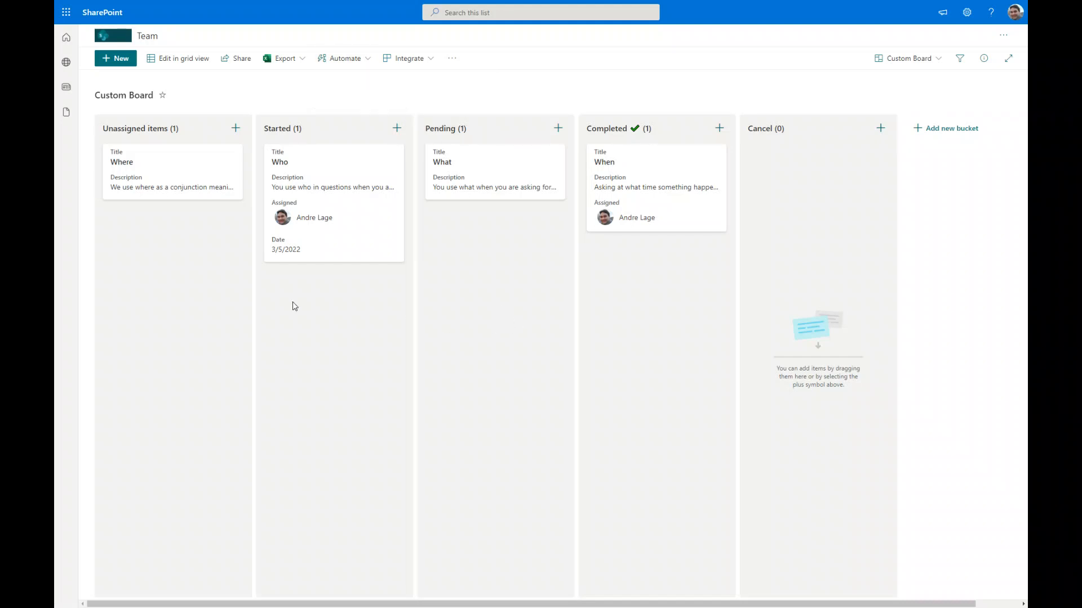
# Move the Where card to Pending, and move the Who card to Completed and back to Started
pyautogui.moveTo(158, 175); pyautogui.dragTo(484, 269)
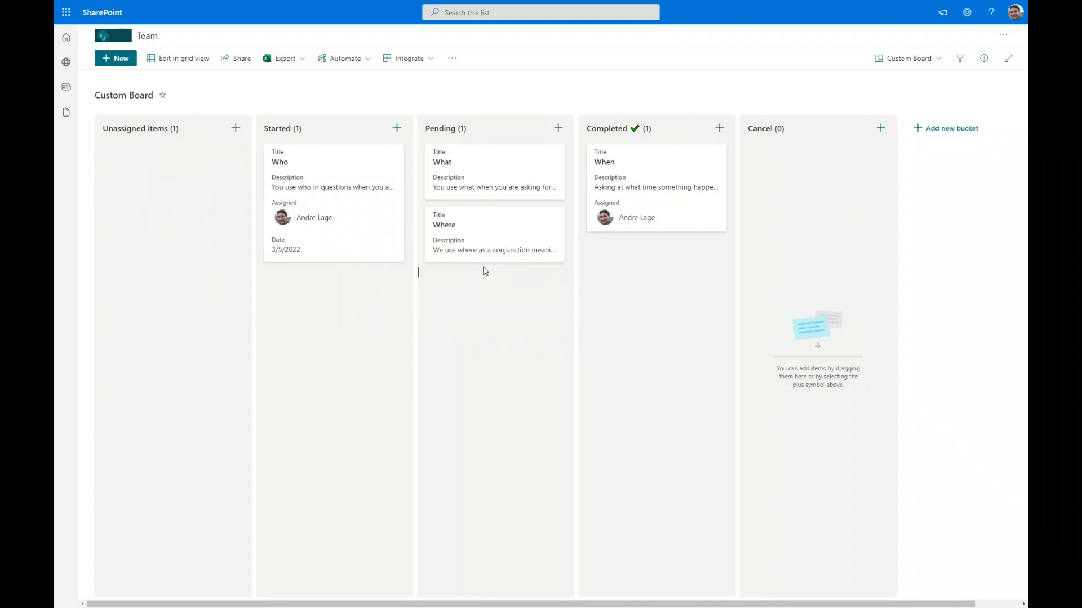
pyautogui.moveTo(305, 169); pyautogui.dragTo(620, 253)
pyautogui.moveTo(575, 219); pyautogui.dragTo(401, 207)
pyautogui.moveTo(641, 172); pyautogui.dragTo(365, 170)
pyautogui.click(364, 174)
pyautogui.moveTo(607, 169); pyautogui.dragTo(343, 178)
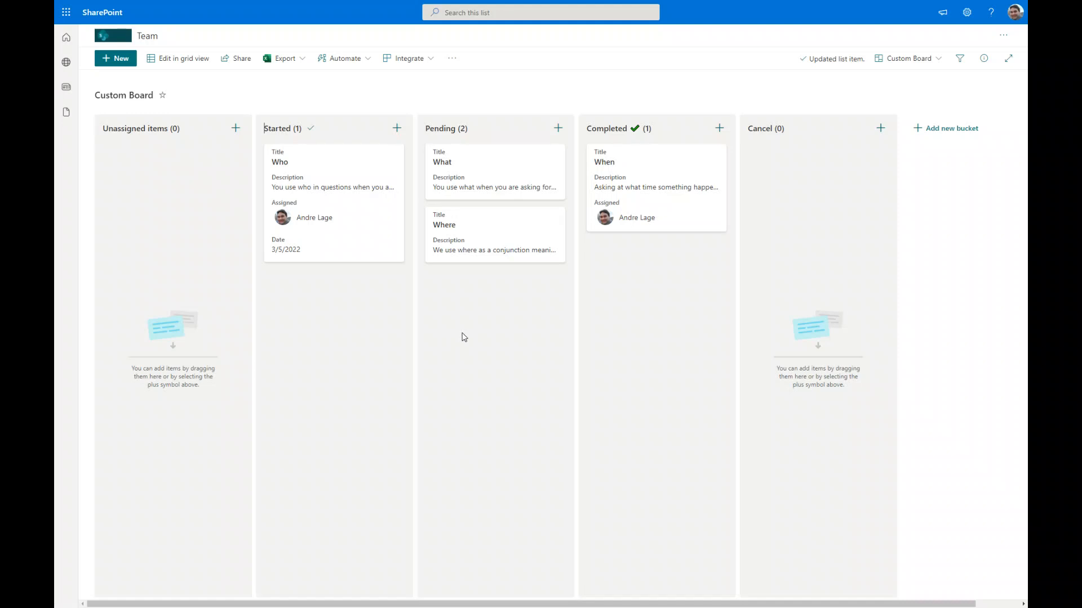
# Move the Who and What cards to the Cancel bucket, and return all four cards to Unassigned items
pyautogui.moveTo(327, 169); pyautogui.dragTo(821, 172)
pyautogui.moveTo(517, 171); pyautogui.dragTo(814, 296)
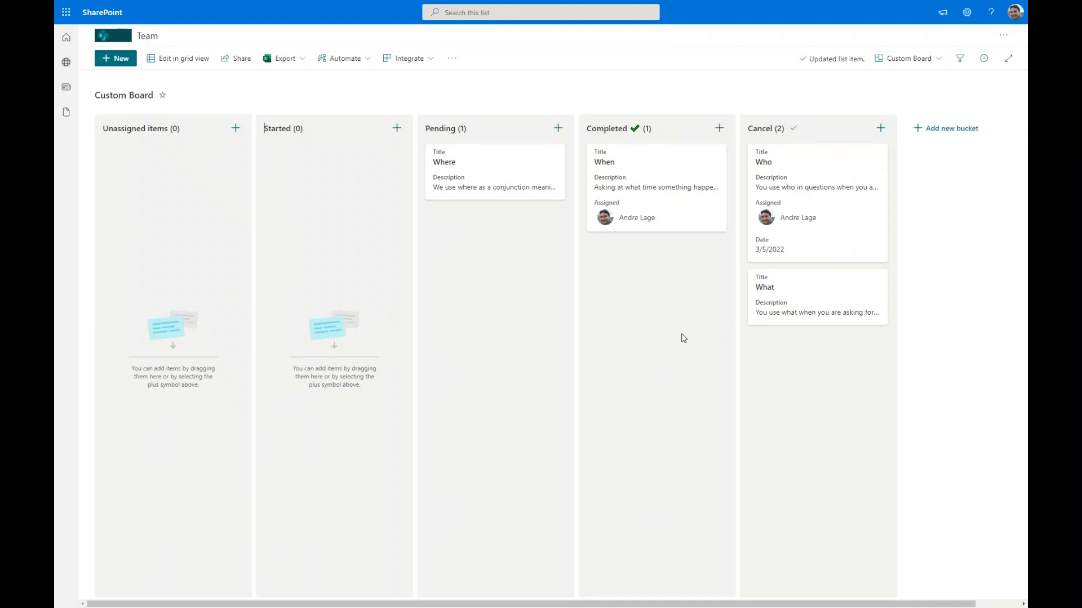
pyautogui.moveTo(490, 169); pyautogui.dragTo(208, 171)
pyautogui.moveTo(617, 180); pyautogui.dragTo(160, 247)
pyautogui.moveTo(796, 169); pyautogui.dragTo(174, 314)
pyautogui.moveTo(824, 180); pyautogui.dragTo(246, 446)
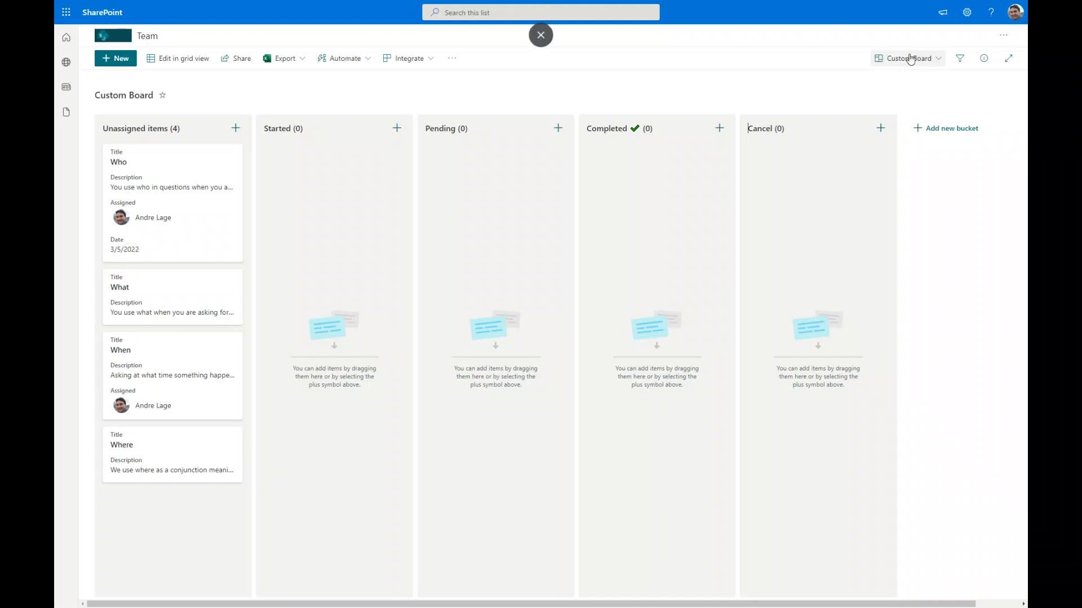
# Examine the current view's formatting options, the column formatting and the view's JSON in advanced mode, and exit without saving
pyautogui.click(933, 59)
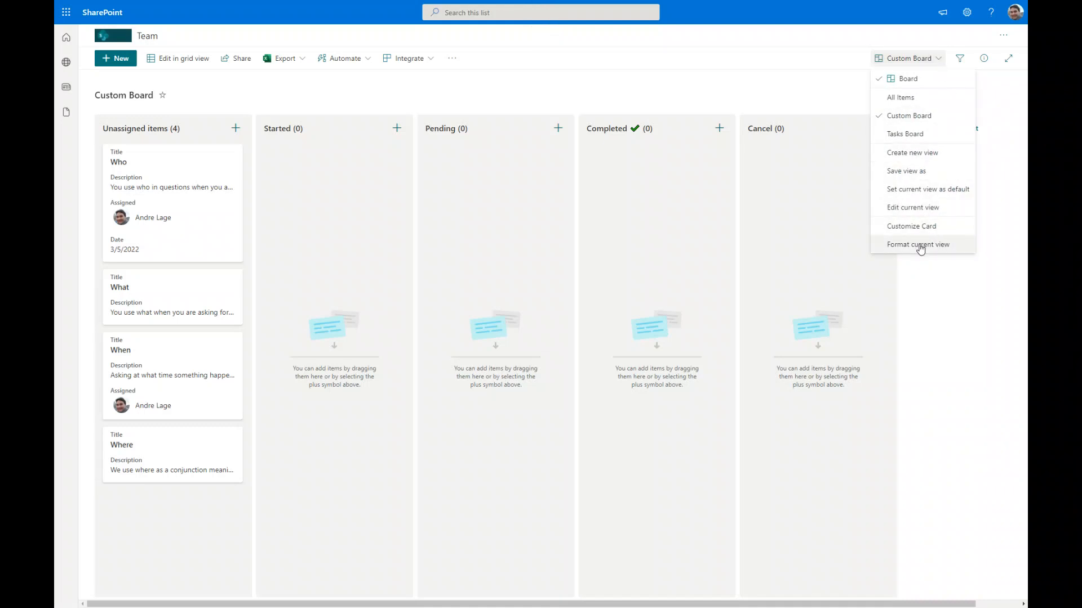
pyautogui.click(920, 246)
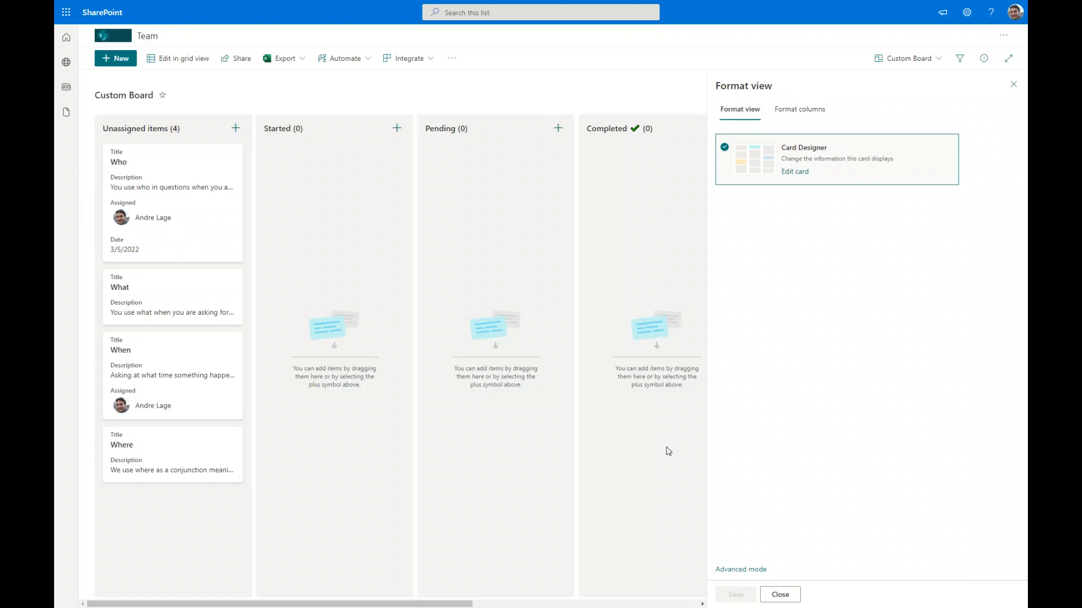
pyautogui.click(799, 115)
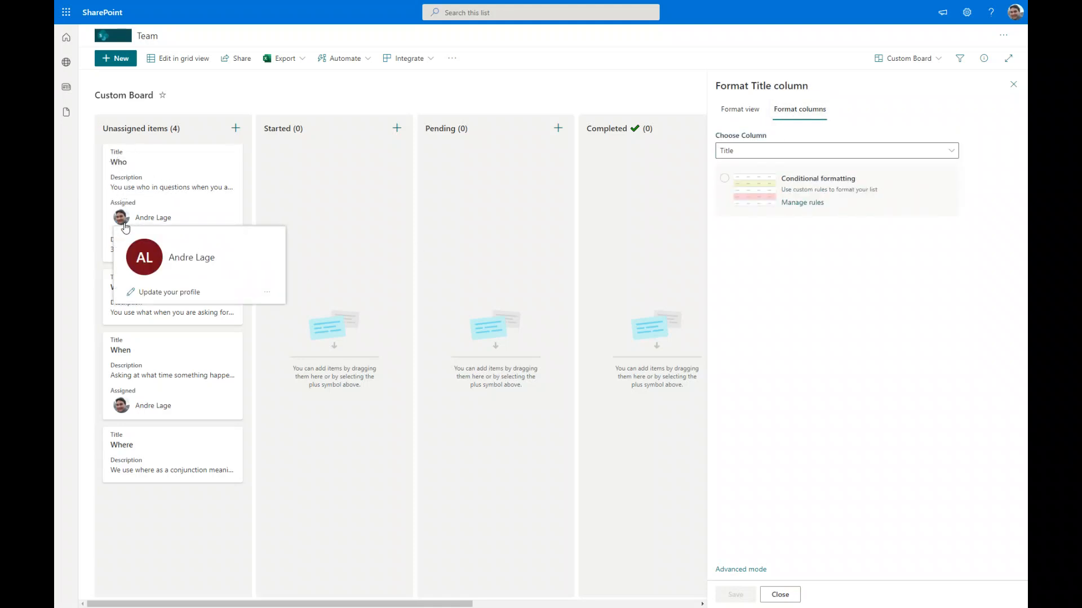
pyautogui.click(750, 112)
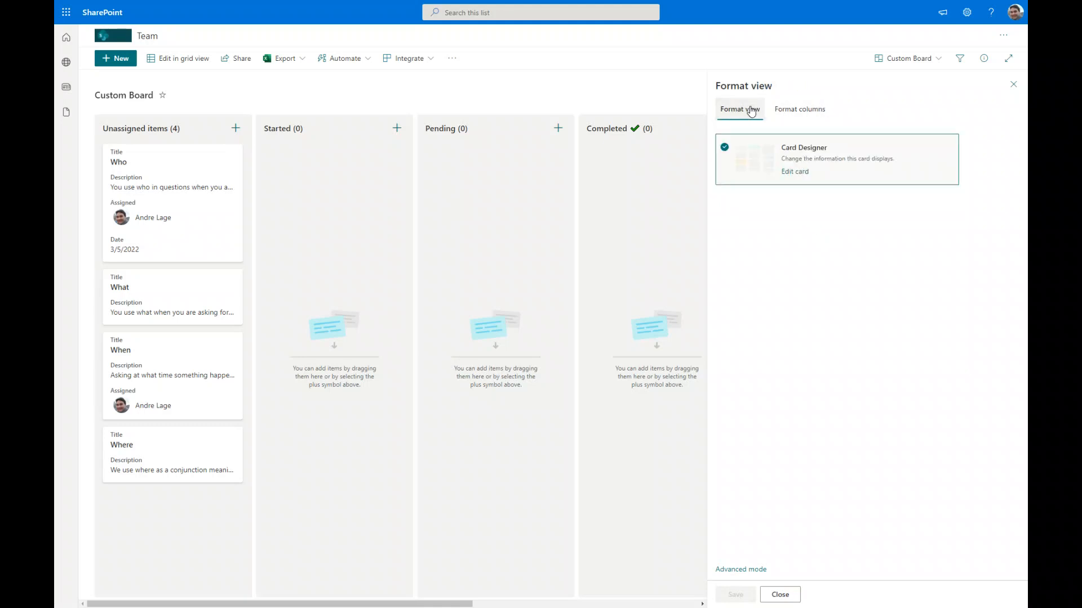
pyautogui.click(749, 570)
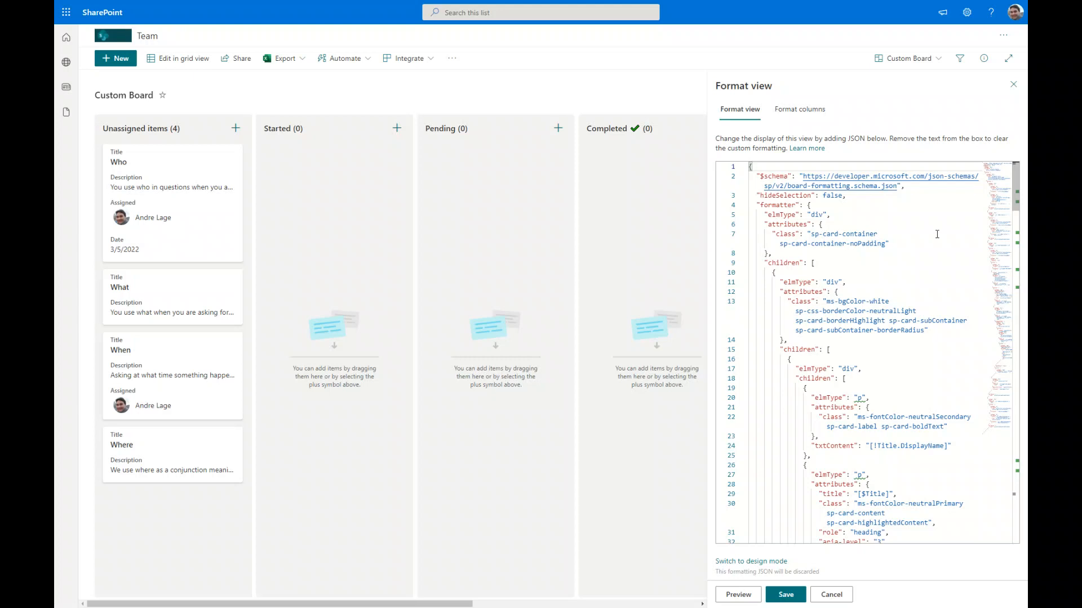
pyautogui.click(831, 594)
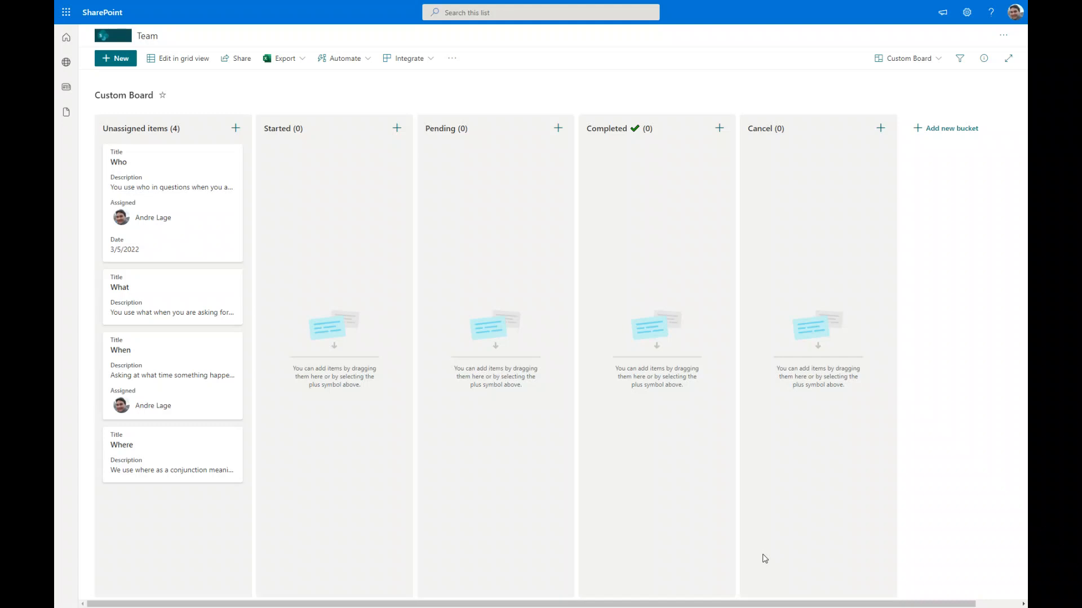
# Switch to the Tasks Board view and change the Who card's tag to FEATURE after trying FIXED
pyautogui.click(927, 61)
pyautogui.click(907, 135)
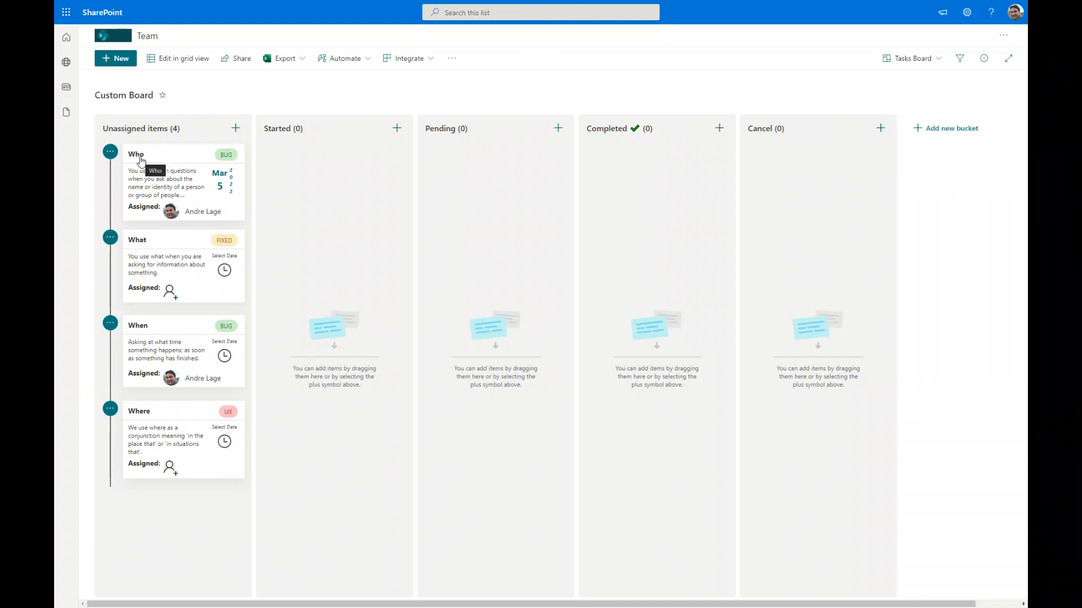
pyautogui.click(230, 161)
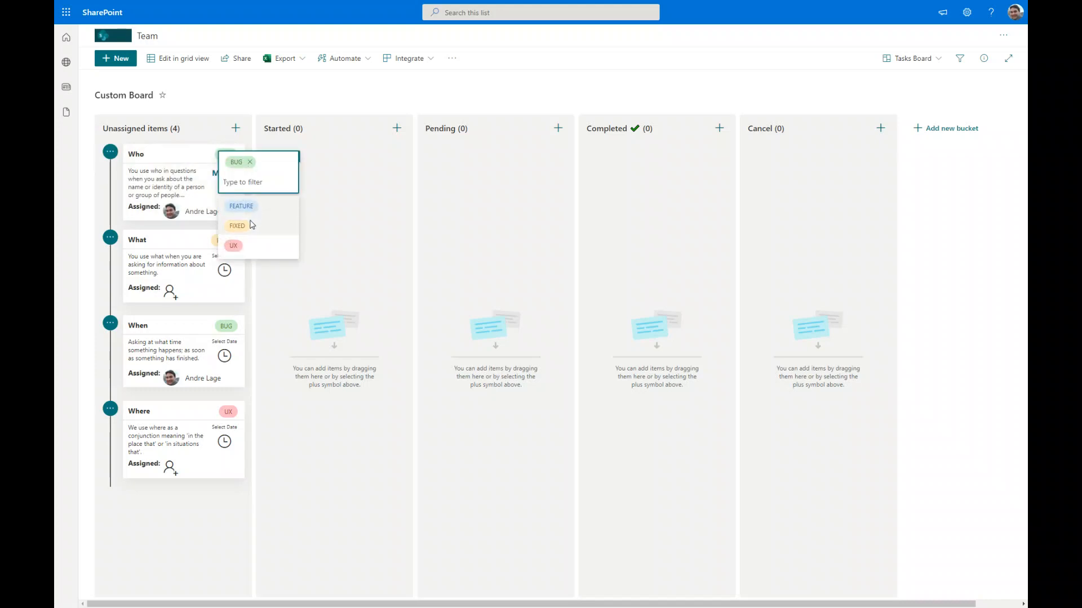
pyautogui.click(252, 226)
pyautogui.click(228, 161)
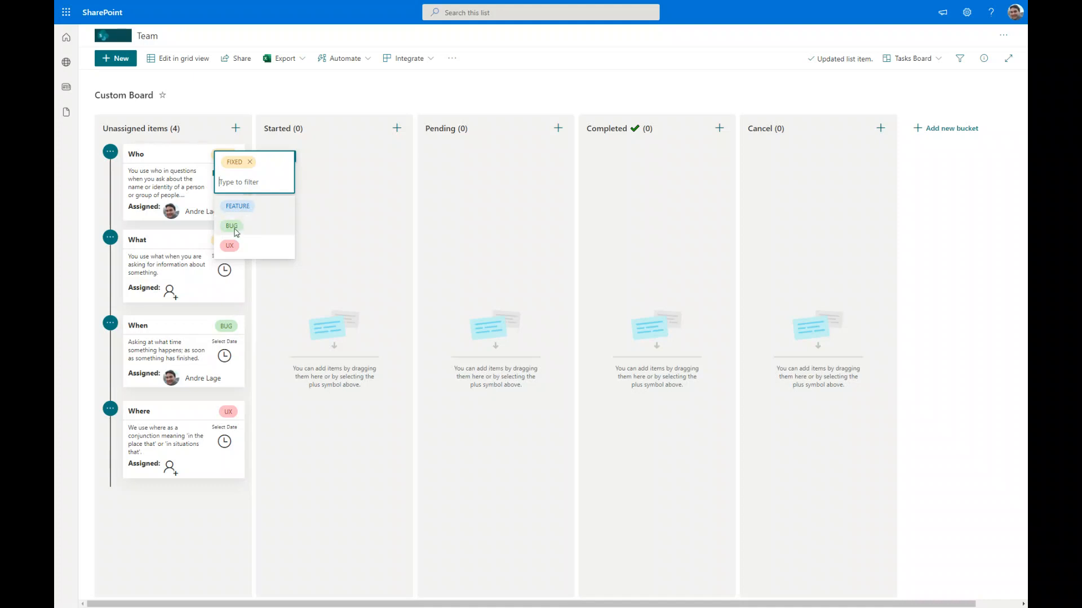
pyautogui.click(248, 212)
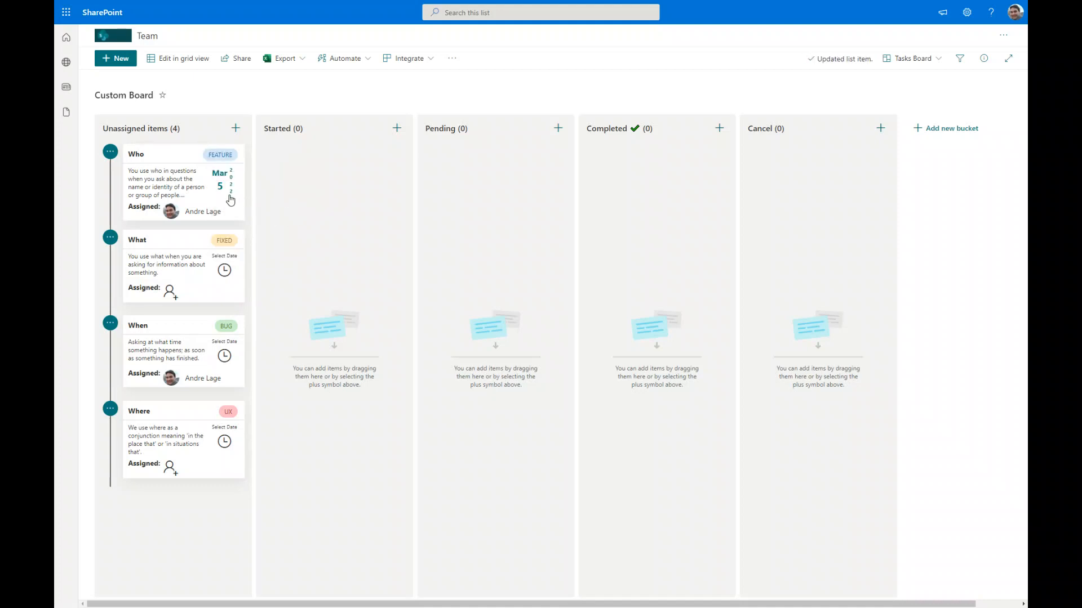
# Set the date on the Who card to March 4, 2022
pyautogui.click(226, 191)
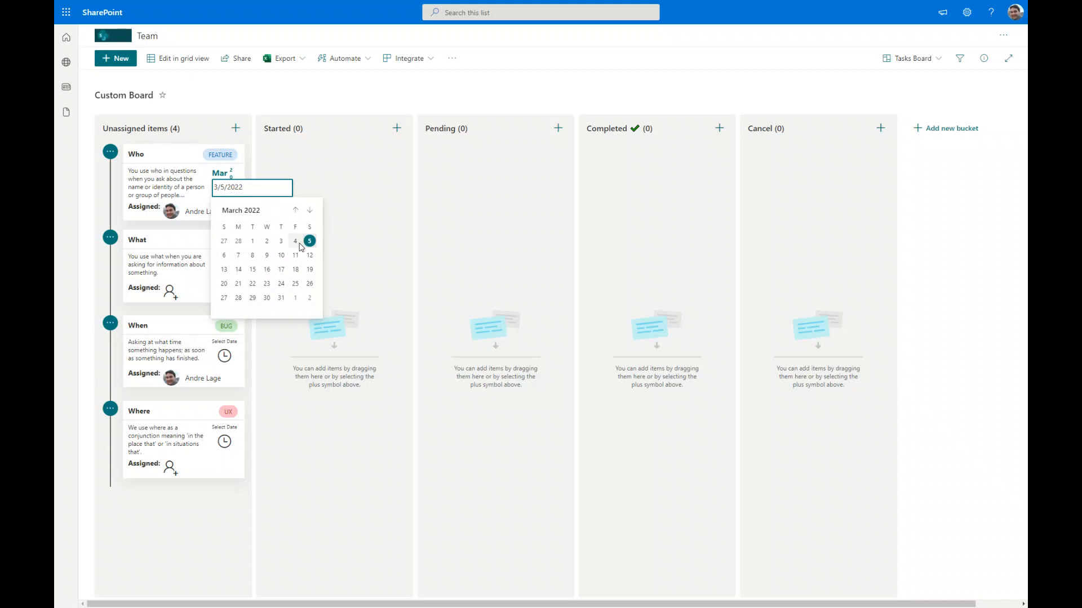
pyautogui.click(296, 241)
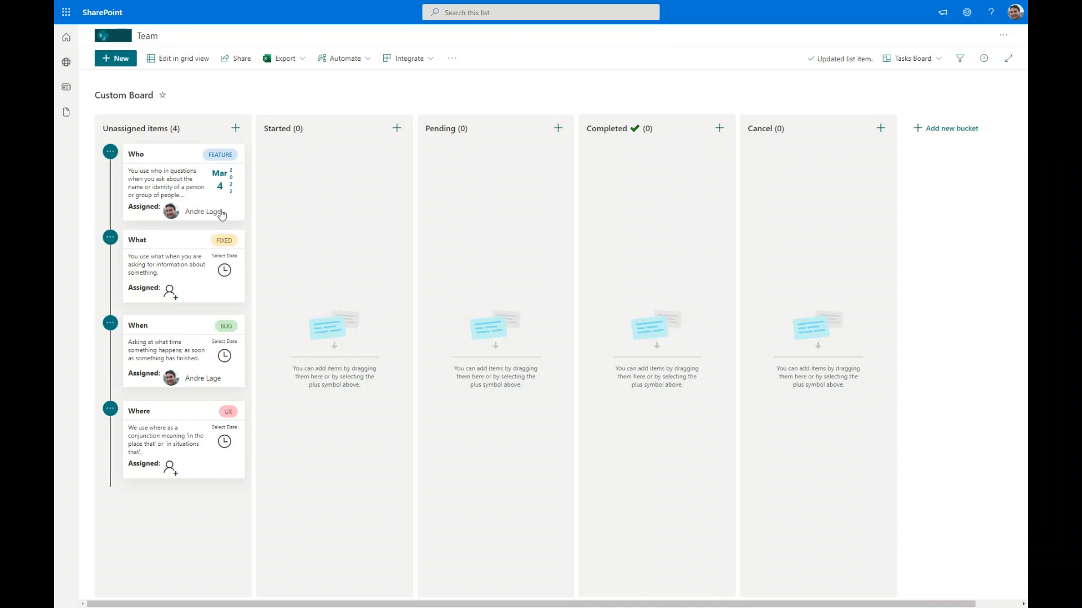
# Assign the listed team member to the What card and set its date to March 9, 2022
pyautogui.click(170, 292)
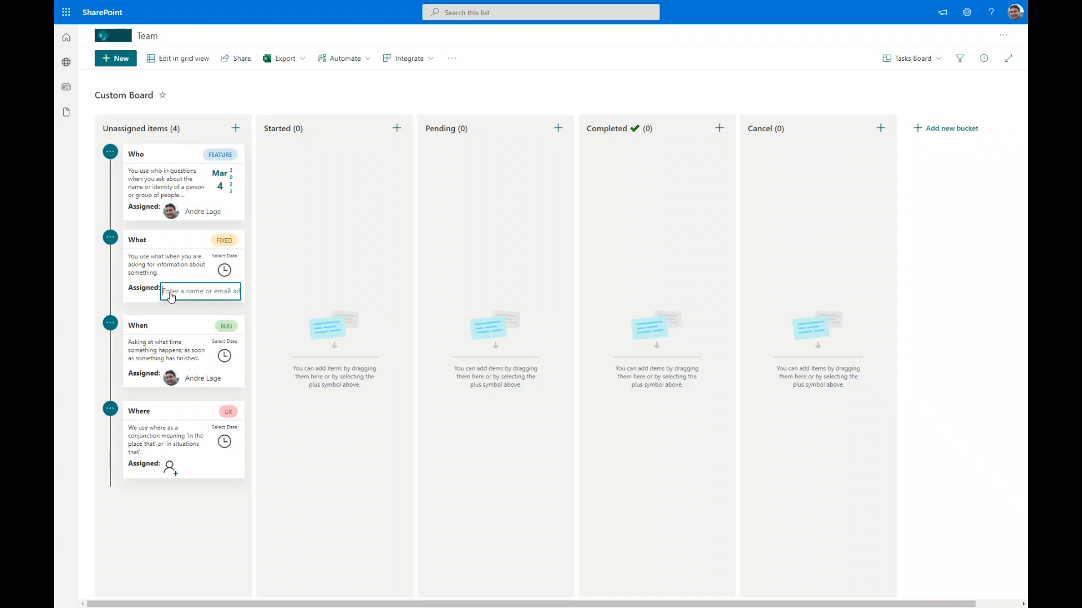
pyautogui.click(171, 297)
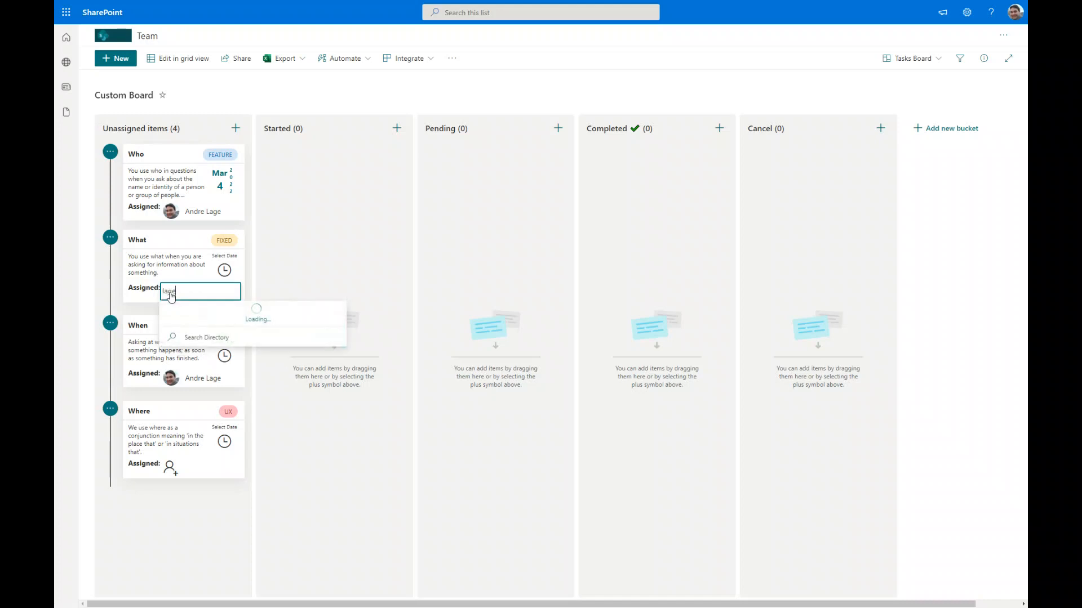
pyautogui.click(209, 315)
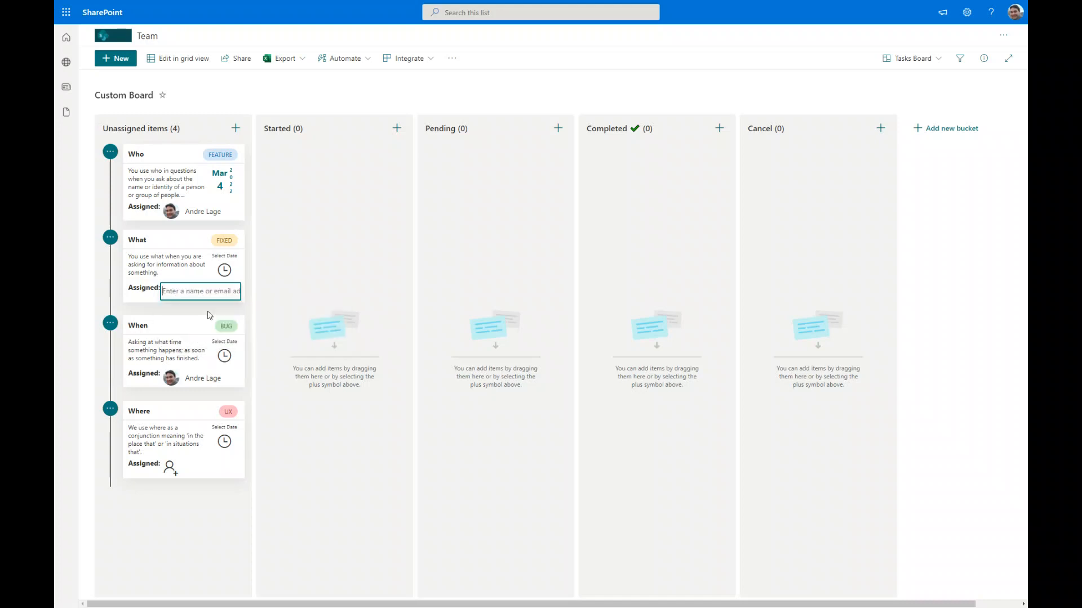
pyautogui.click(224, 271)
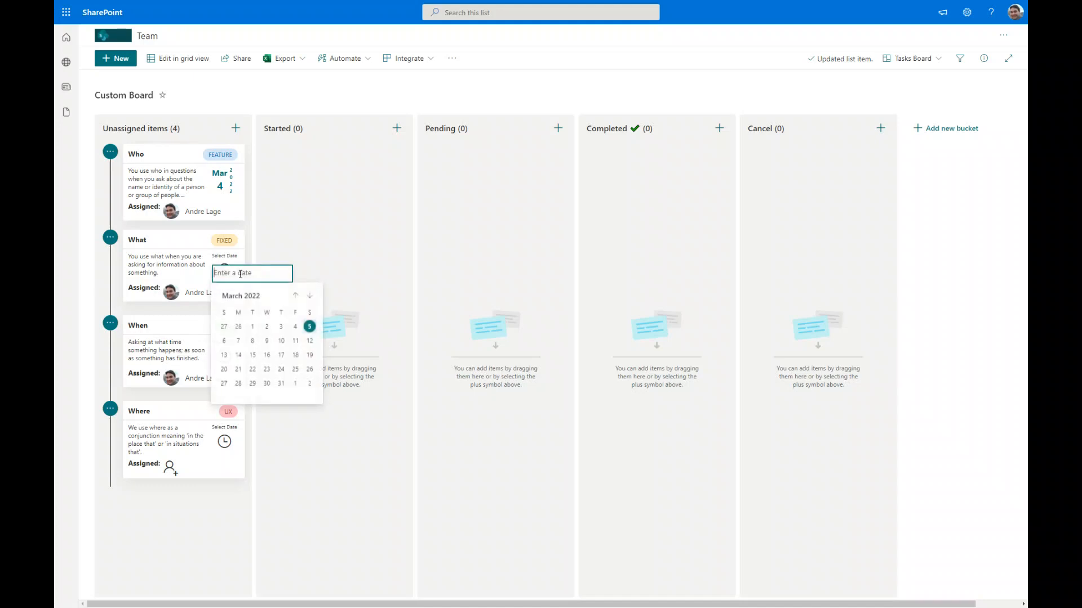
pyautogui.click(264, 342)
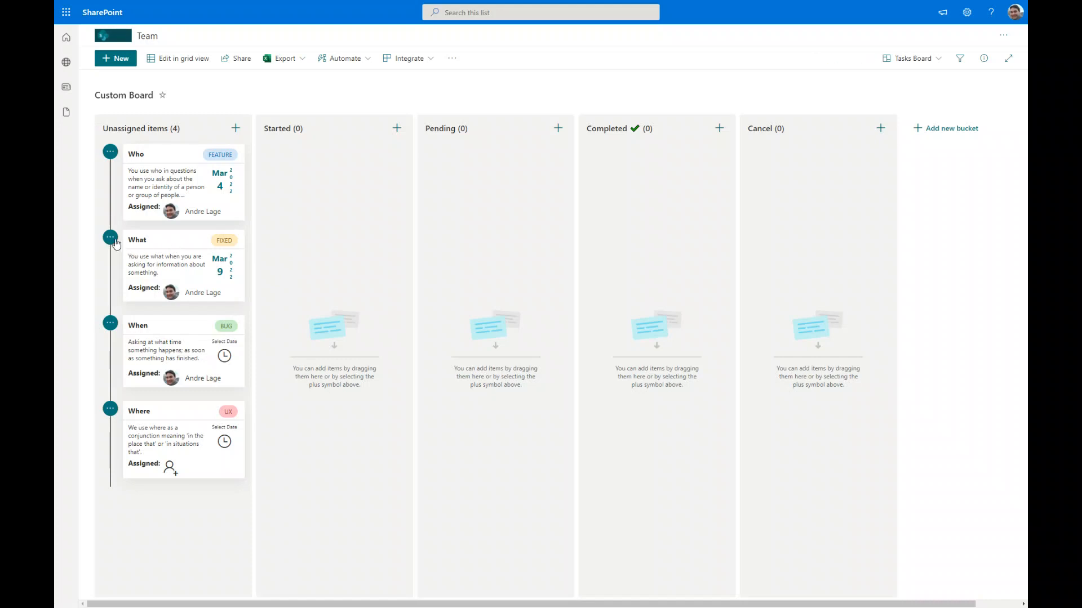
# Add a flag to the What card, and view its link-sharing options without copying or sending a link
pyautogui.click(110, 239)
pyautogui.click(104, 280)
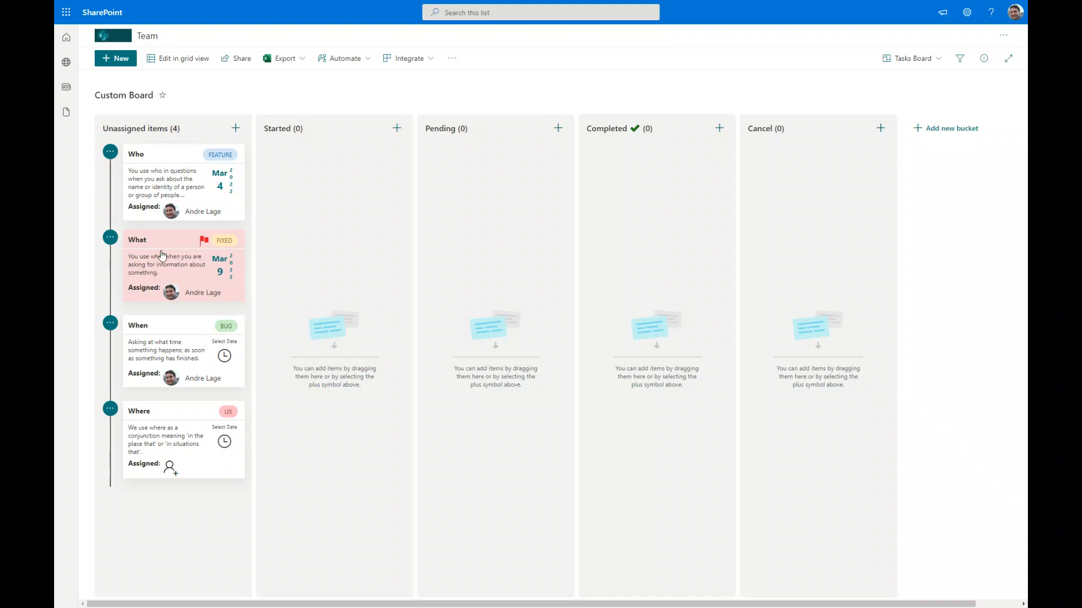
pyautogui.click(111, 243)
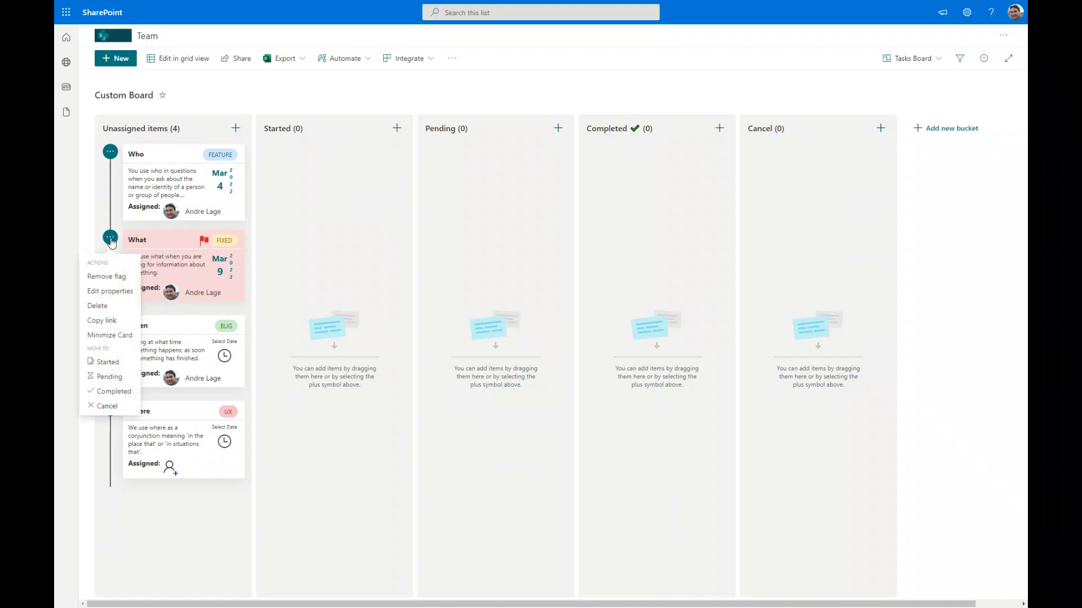
pyautogui.click(102, 321)
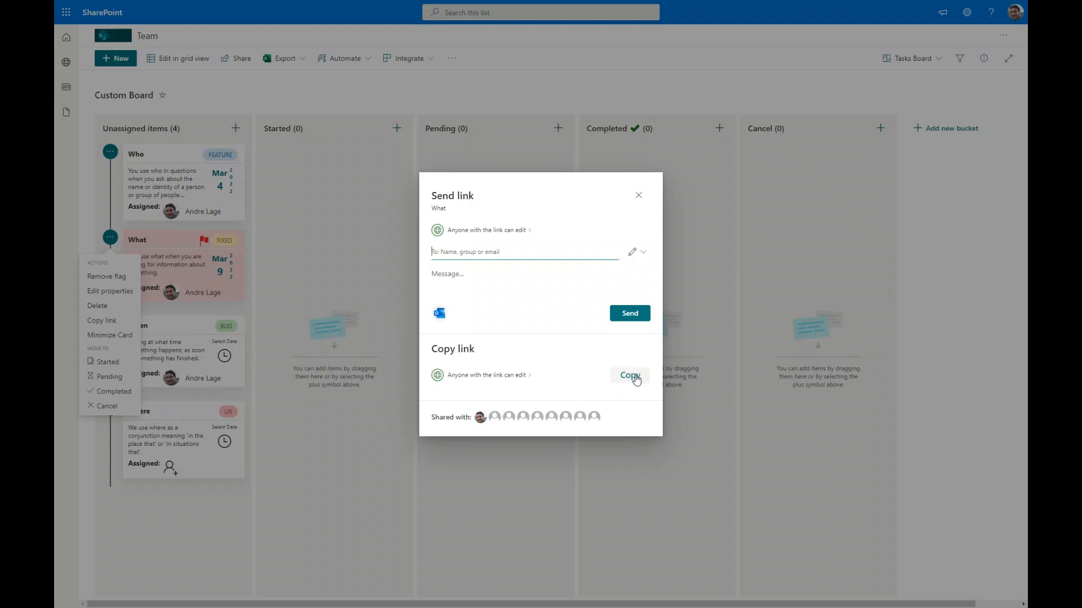
pyautogui.click(638, 195)
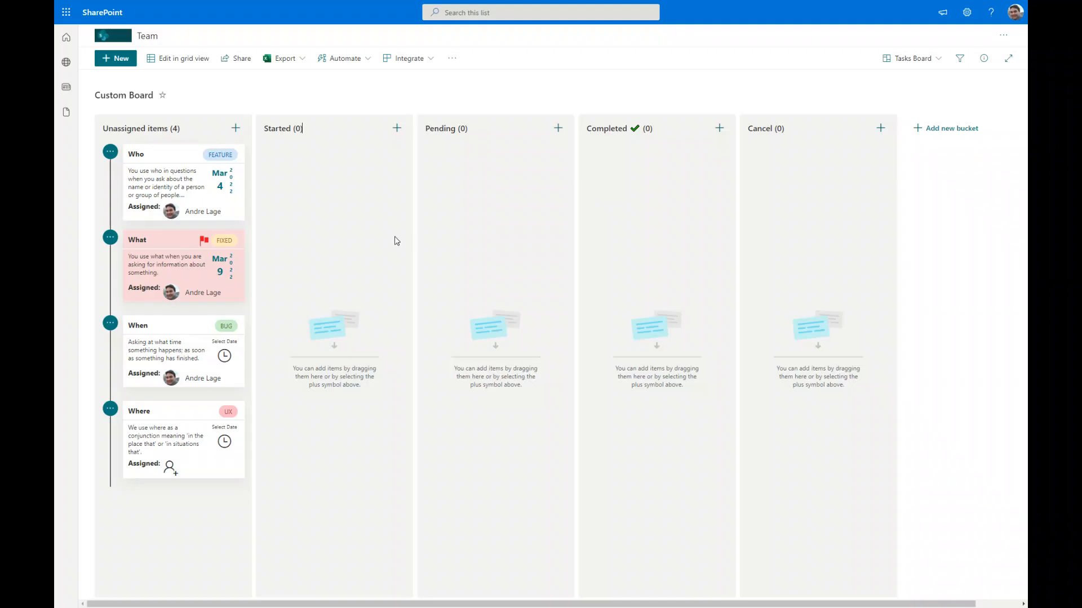
# Minimize the What and When cards, and expand the When card again
pyautogui.click(112, 239)
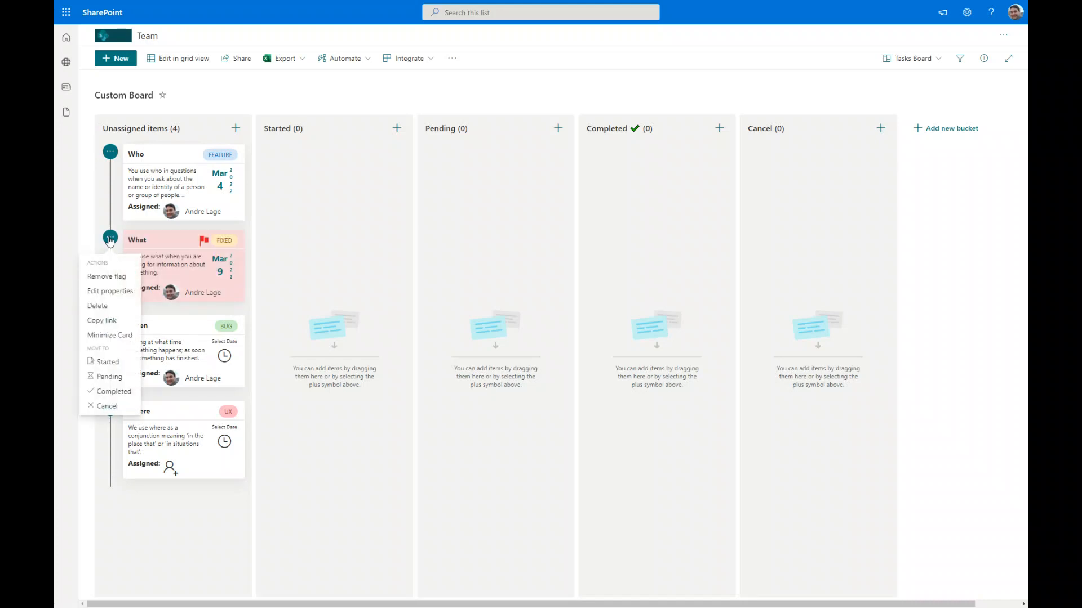
pyautogui.click(112, 336)
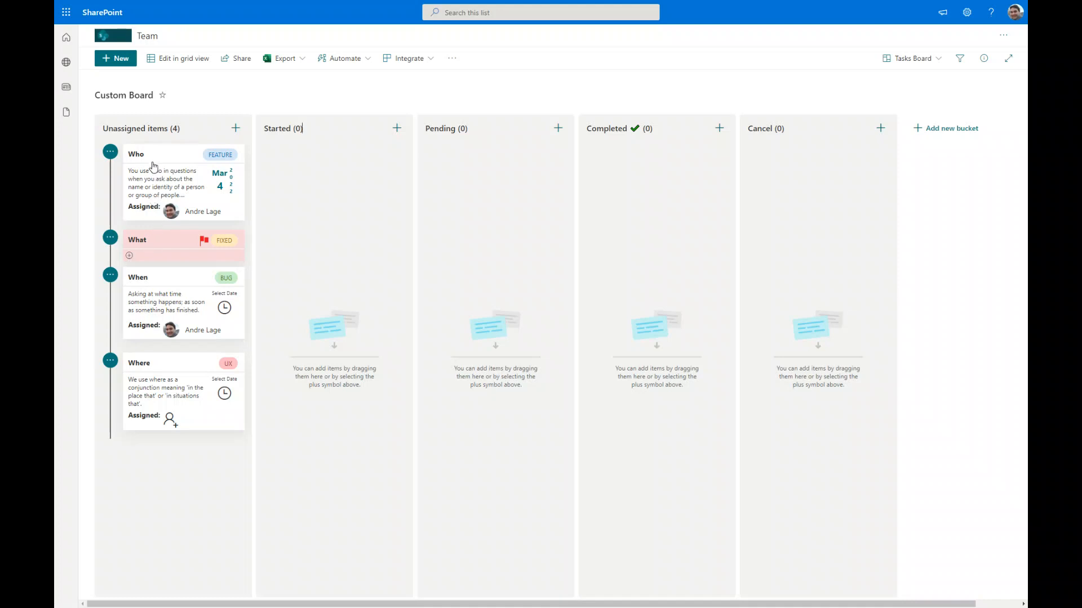
pyautogui.click(111, 275)
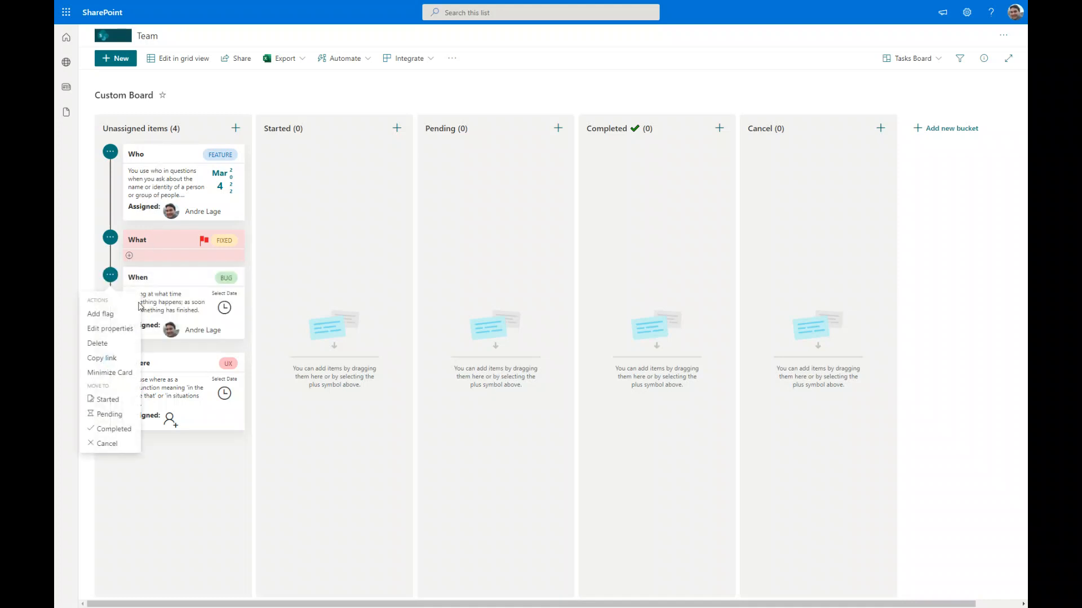
pyautogui.click(110, 373)
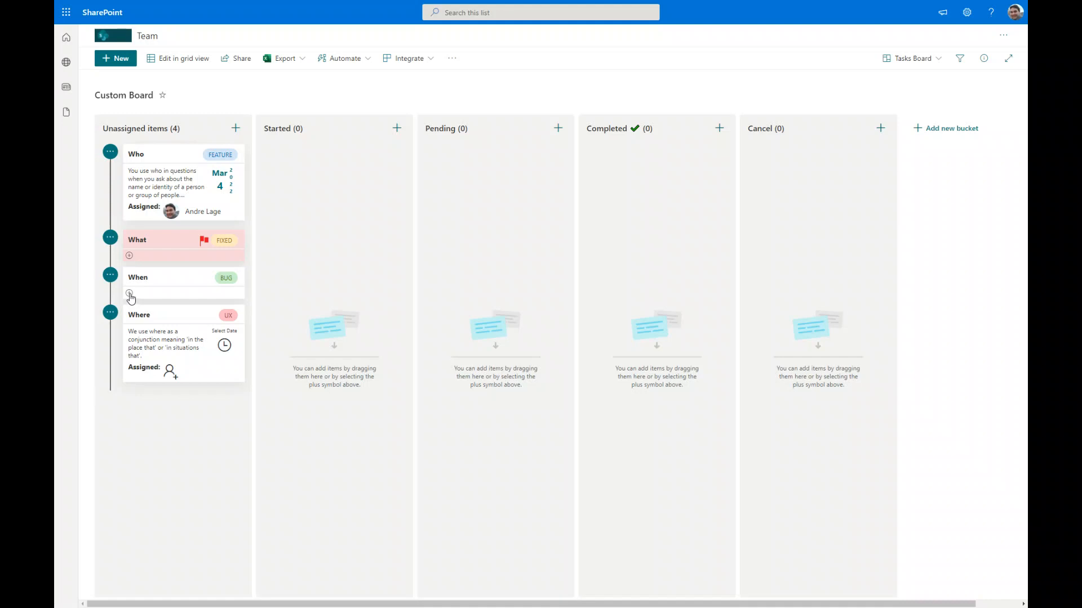
pyautogui.click(130, 295)
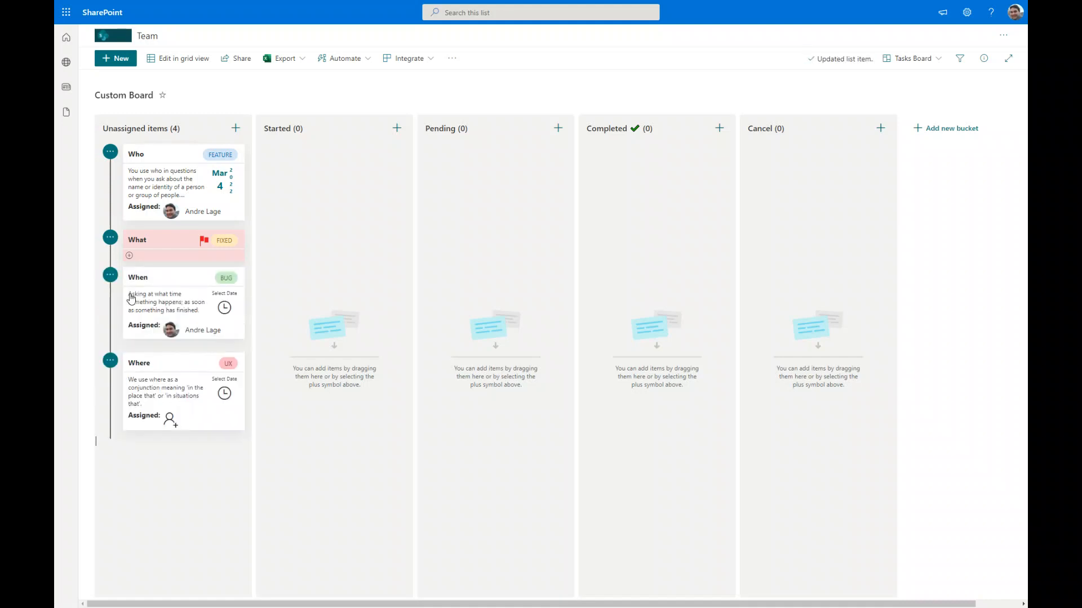
# Move the Who card to the Started bucket and the What card to the Pending bucket
pyautogui.click(111, 152)
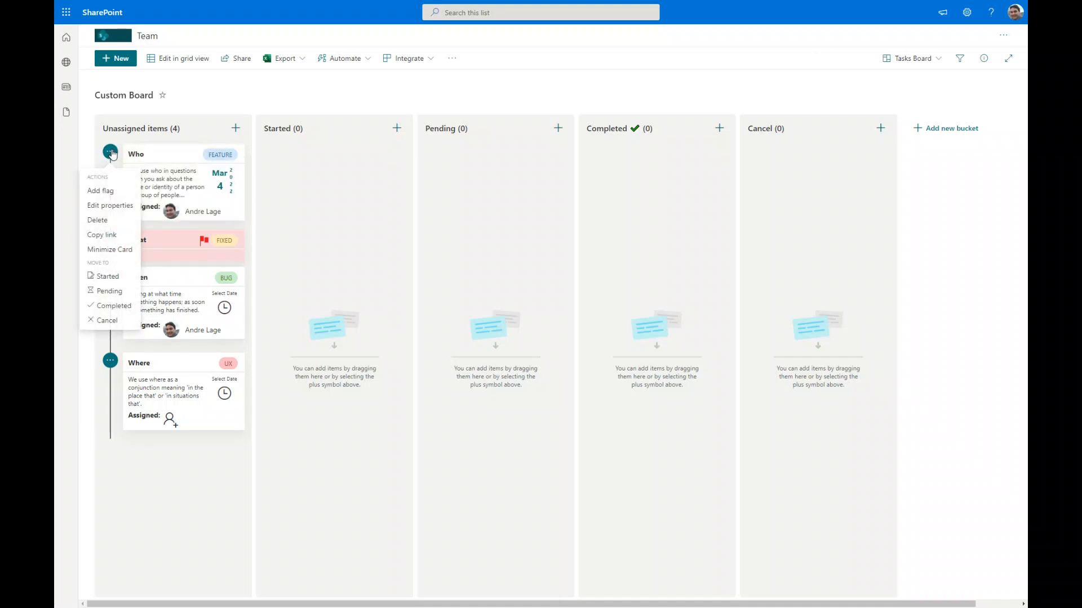
pyautogui.click(105, 281)
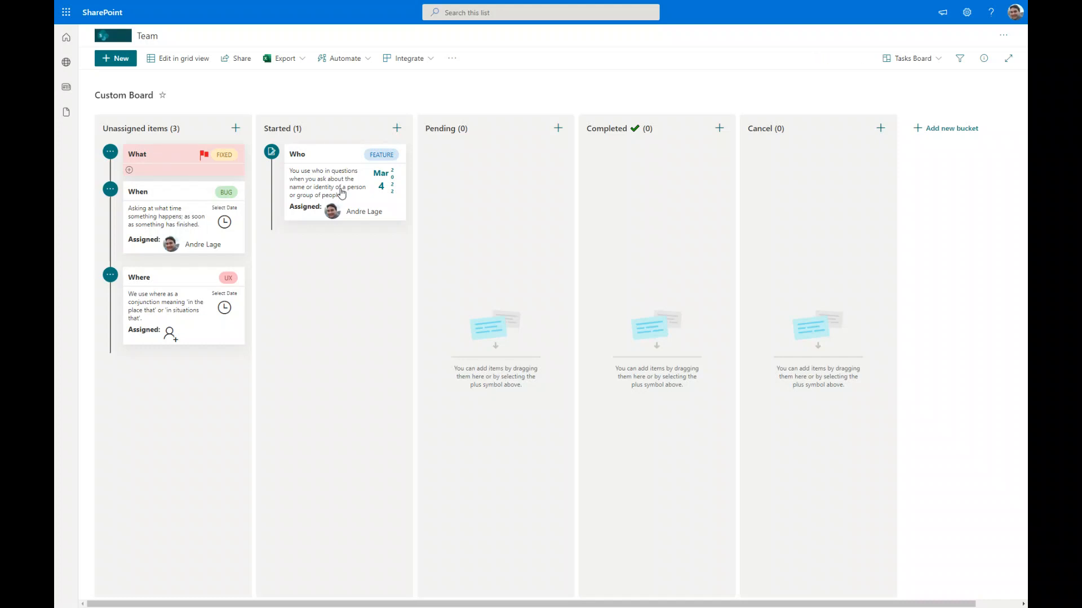
pyautogui.moveTo(167, 156); pyautogui.dragTo(503, 180)
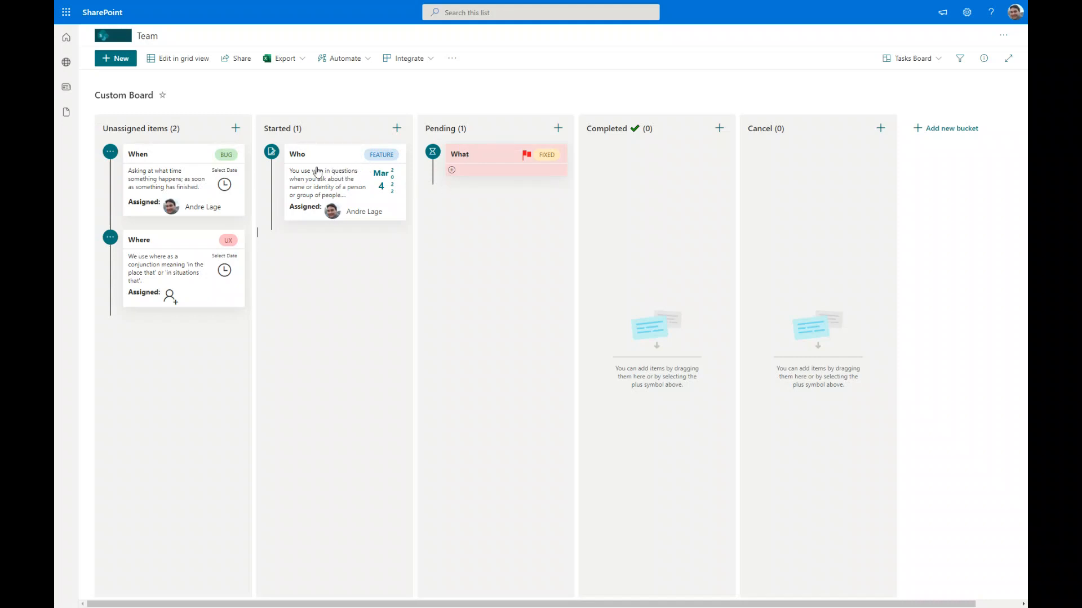
# Move the Who card to Pending, the When card to Completed and the Where card to Cancel
pyautogui.moveTo(332, 160); pyautogui.dragTo(484, 186)
pyautogui.moveTo(164, 160); pyautogui.dragTo(640, 165)
pyautogui.moveTo(640, 164); pyautogui.dragTo(642, 160)
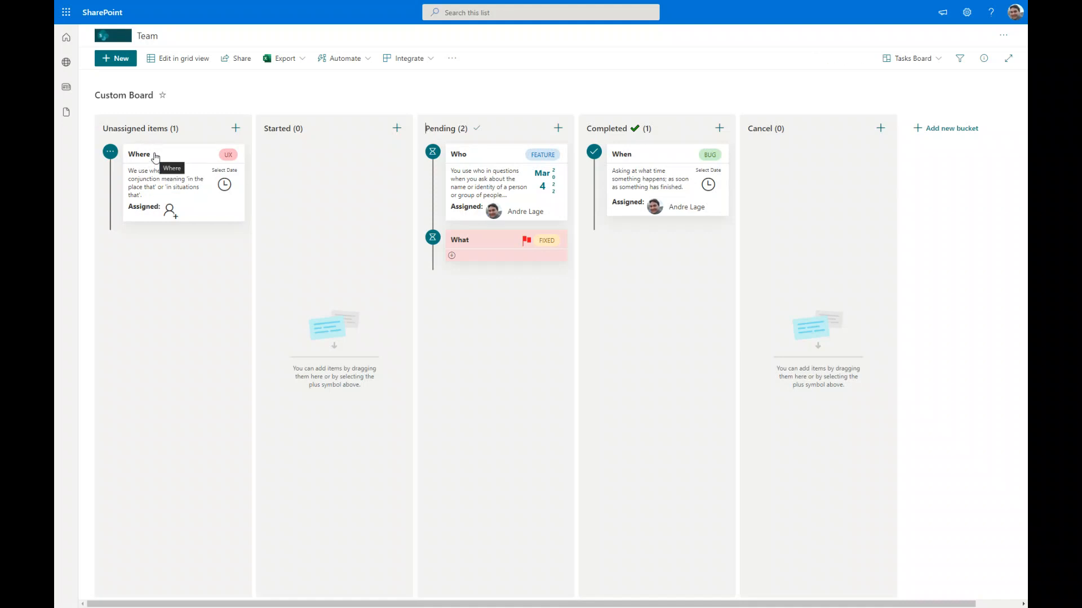
pyautogui.moveTo(153, 157); pyautogui.dragTo(786, 183)
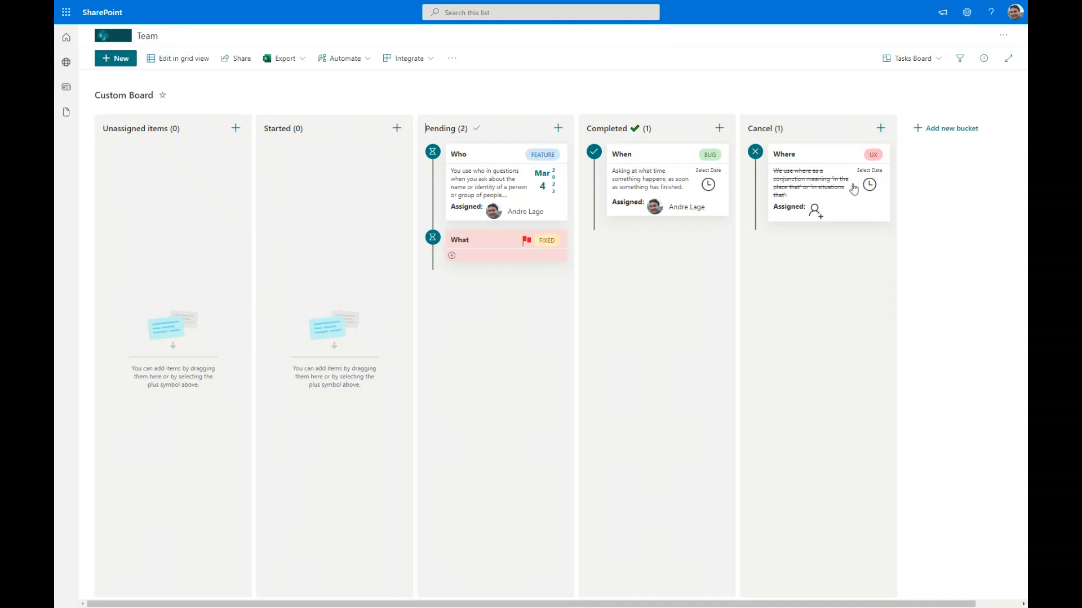
# Minimize the Where card, and expand the What card and move it to the Cancel bucket
pyautogui.click(756, 154)
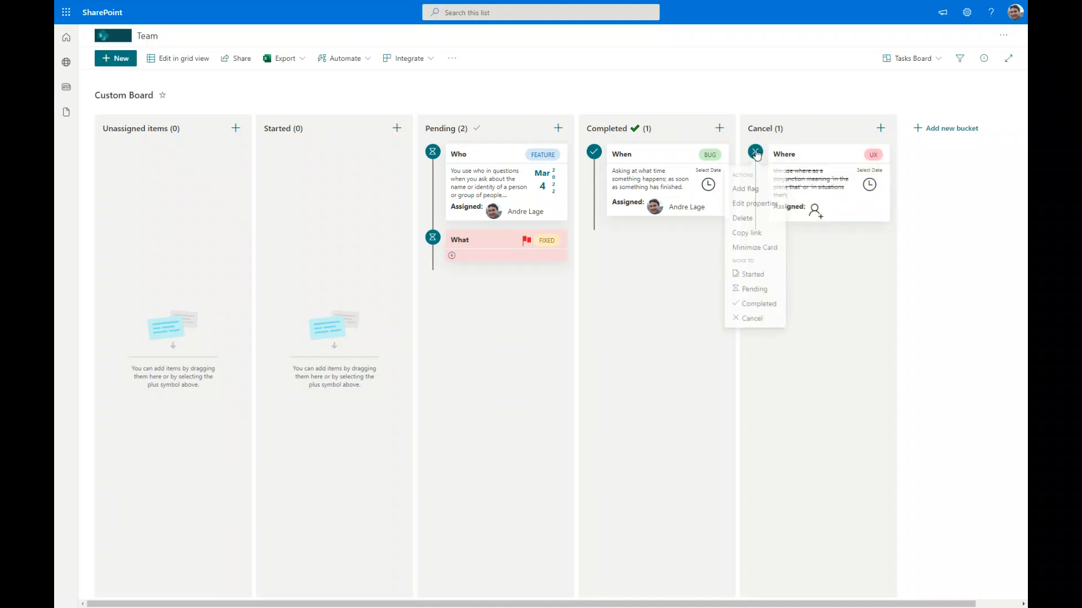
pyautogui.click(749, 251)
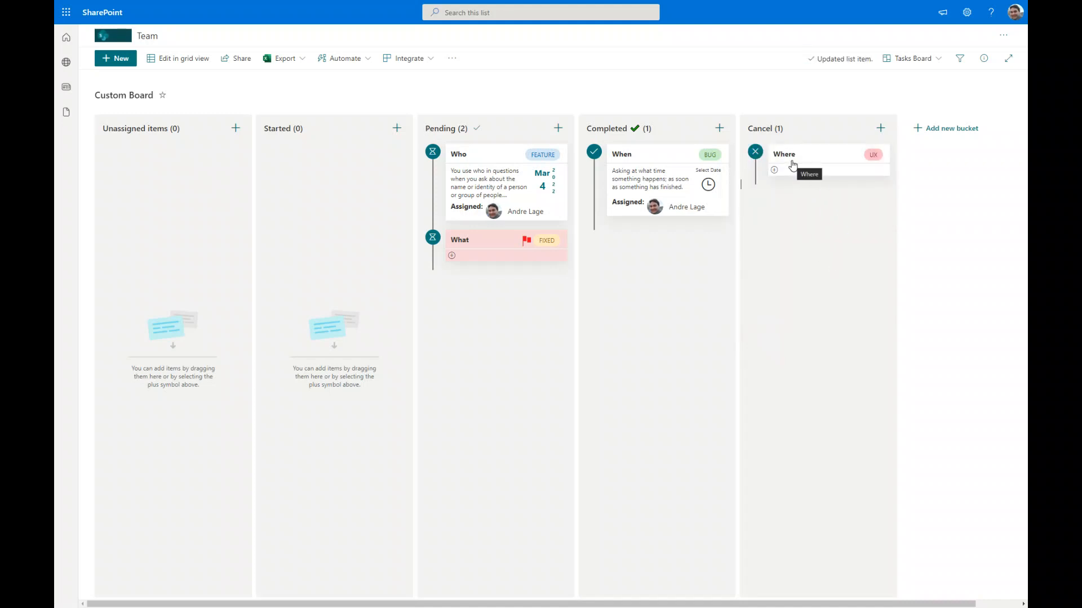
pyautogui.click(452, 256)
pyautogui.moveTo(468, 243); pyautogui.dragTo(794, 219)
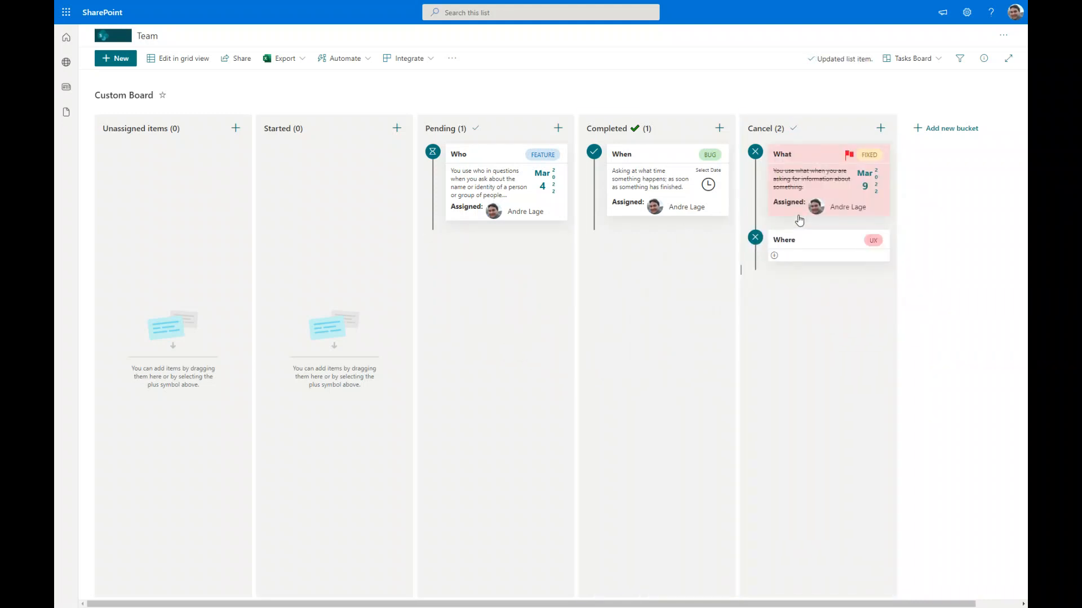
# Remove the flag from the What card and minimize it, and move the Who card to the Completed bucket
pyautogui.click(850, 157)
pyautogui.click(749, 157)
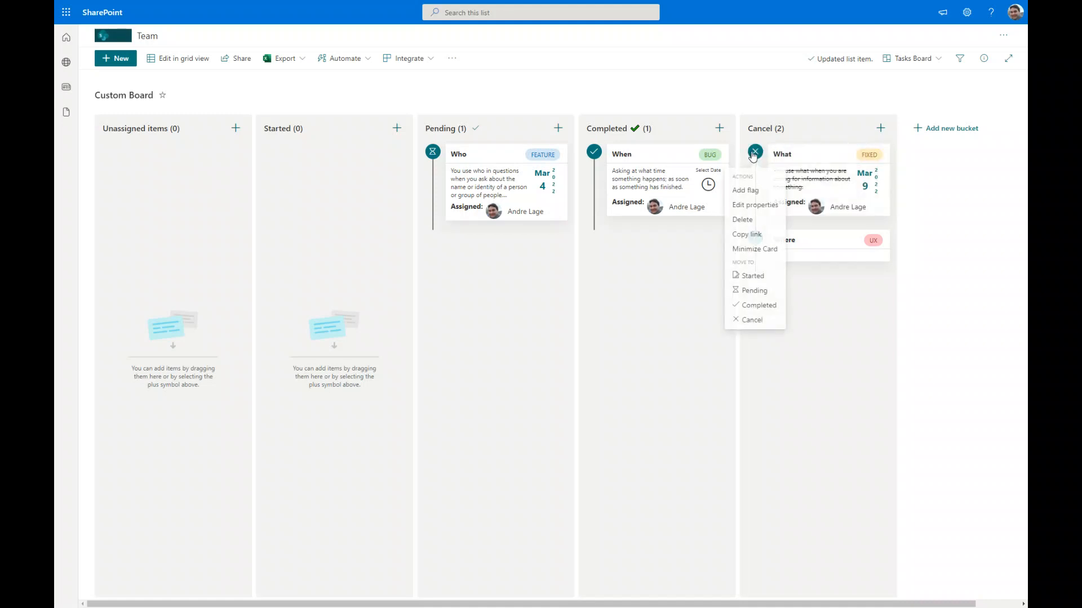
pyautogui.click(753, 250)
pyautogui.moveTo(501, 161); pyautogui.dragTo(637, 242)
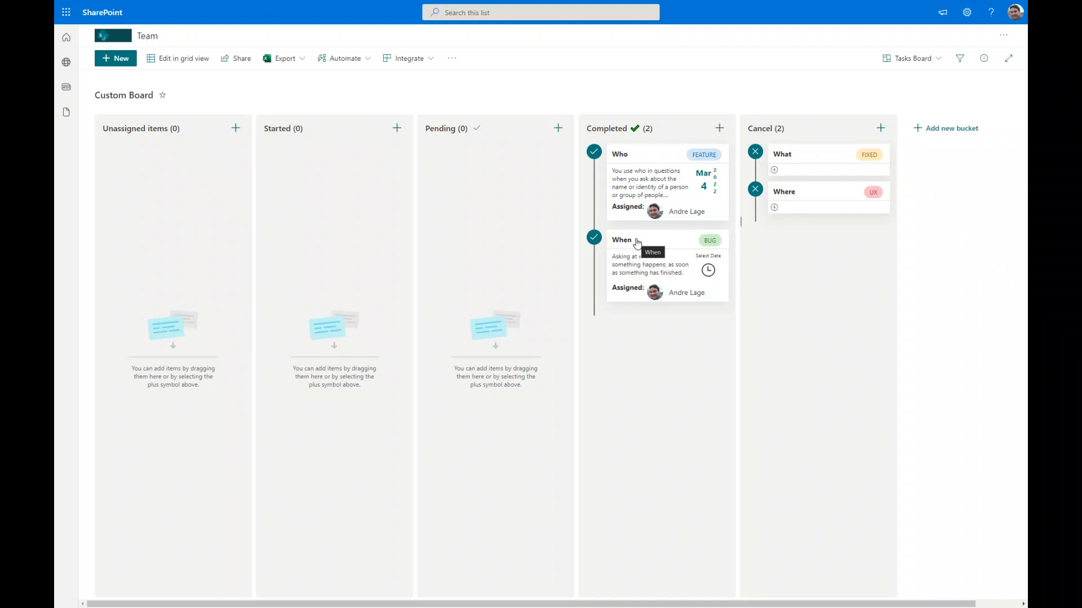
# Examine the JSON formatting of the Tasks Board view and exit without saving
pyautogui.click(929, 59)
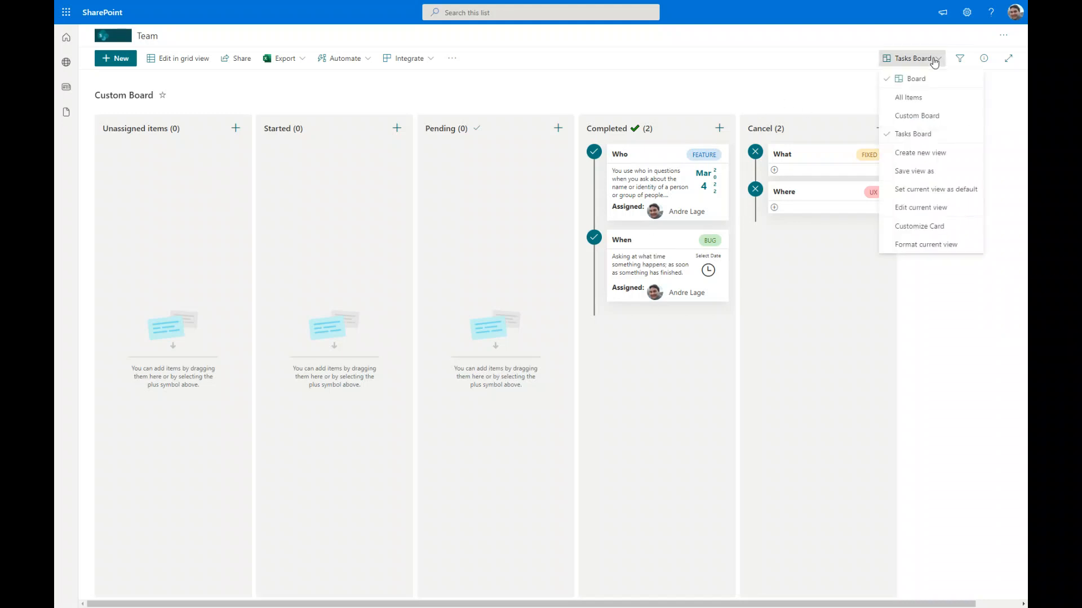
pyautogui.click(922, 244)
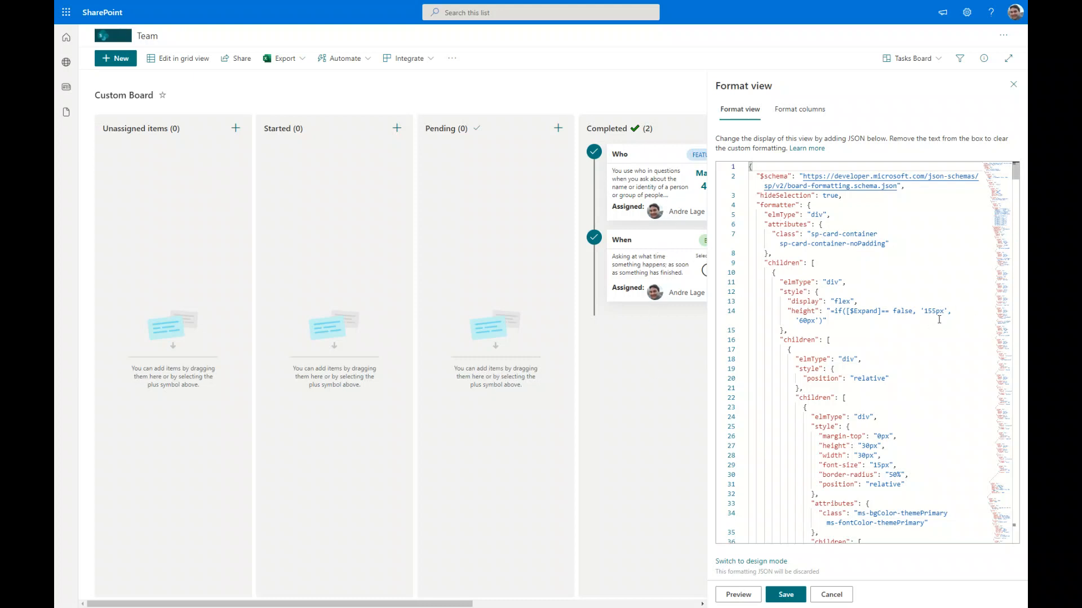
pyautogui.click(836, 596)
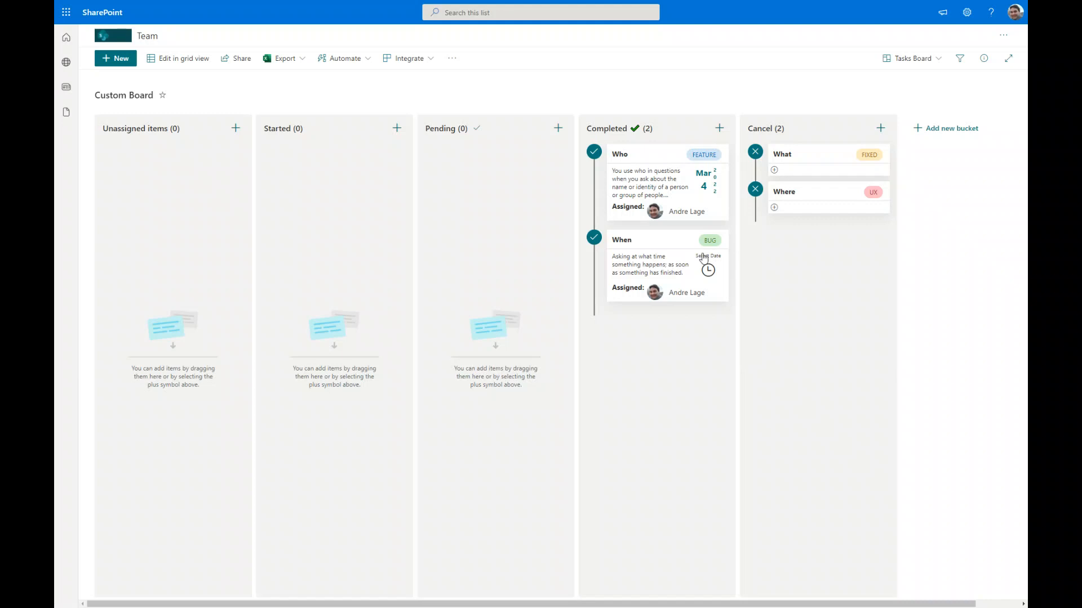